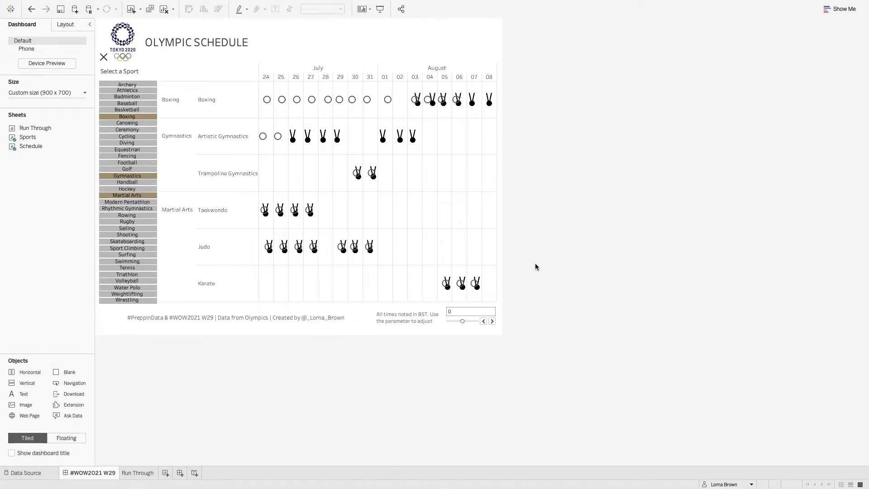
Check the 1 August Artistic Gymnastics tooltip, then add Rugby to the schedule.
left_click(383, 143)
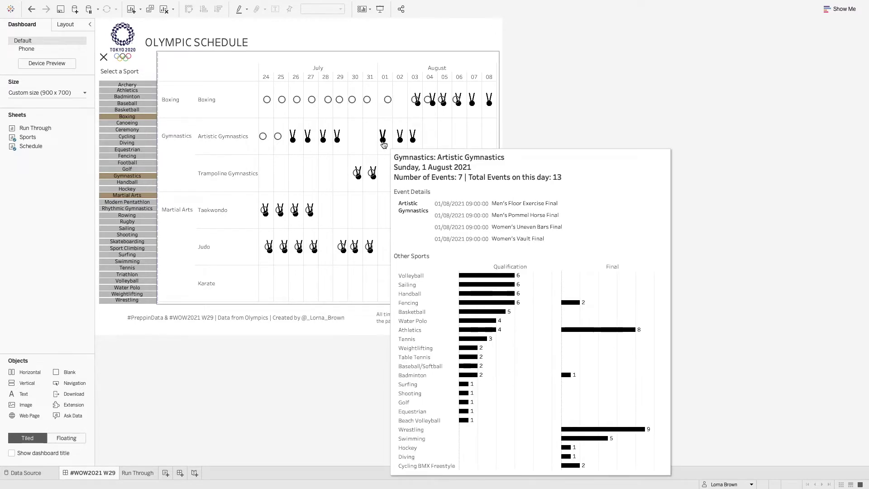
mouse_move(278, 142)
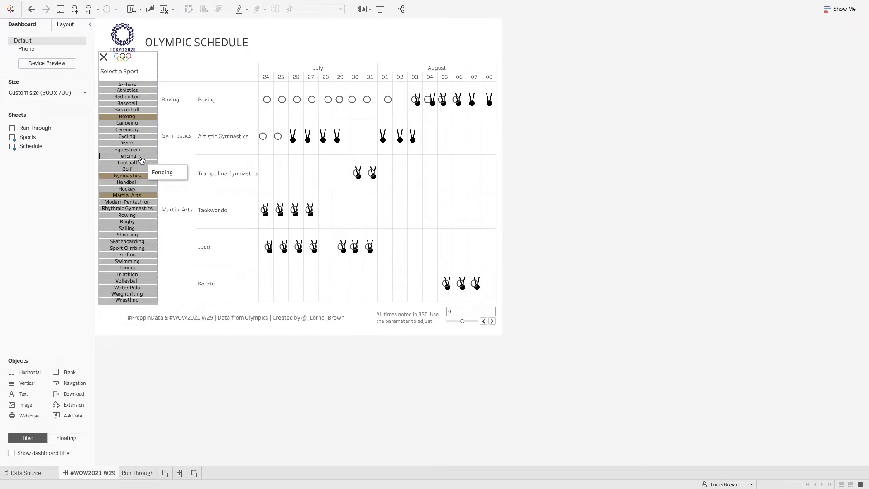
left_click(140, 221)
left_click(165, 245)
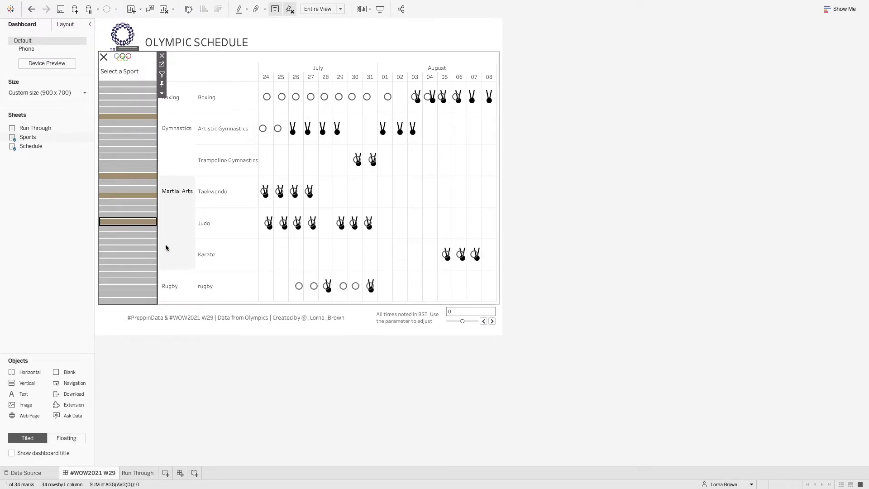
Remove Rugby from the schedule again and go to the Run Through worksheet.
left_click(148, 226)
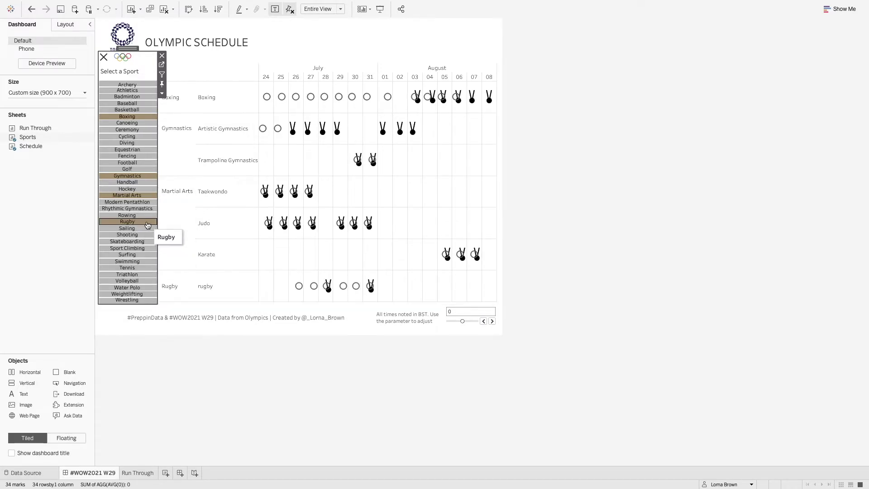
left_click(148, 225)
left_click(162, 259)
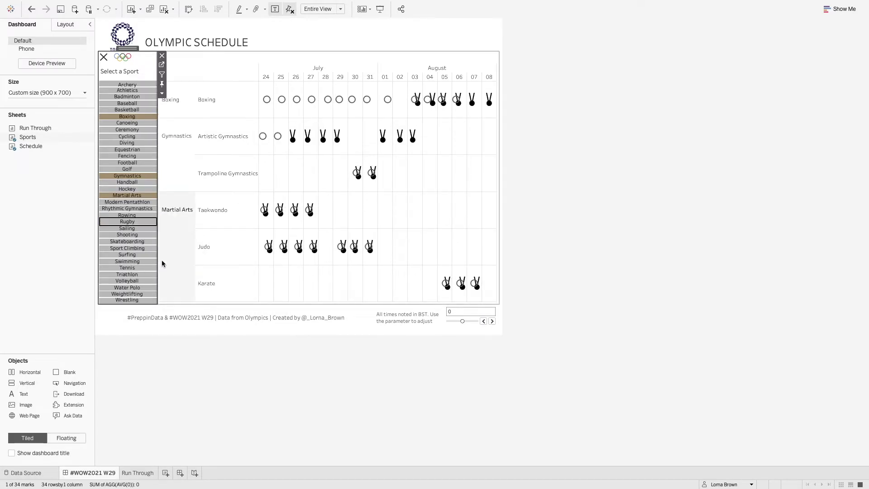
left_click(411, 233)
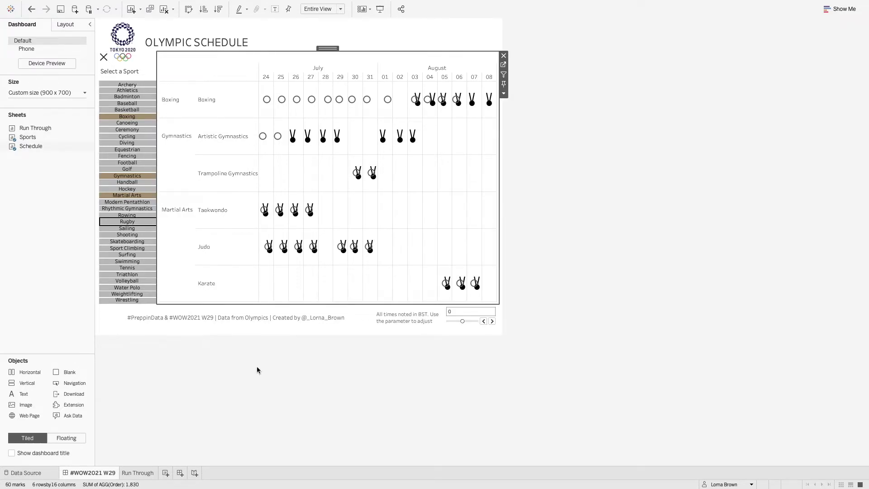
left_click(145, 473)
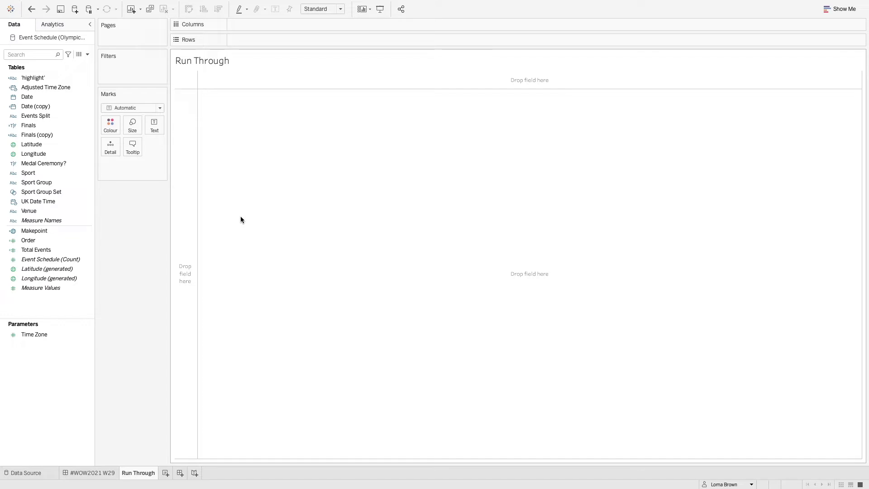
left_click(72, 191)
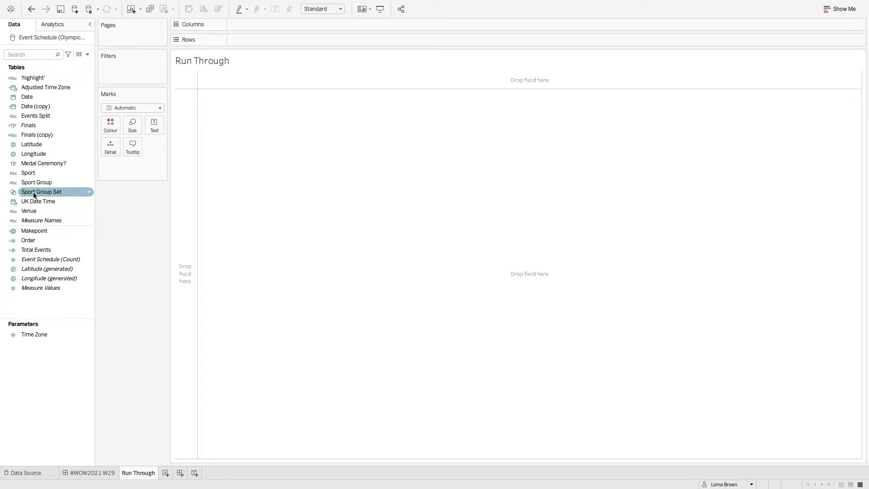
left_click(51, 183)
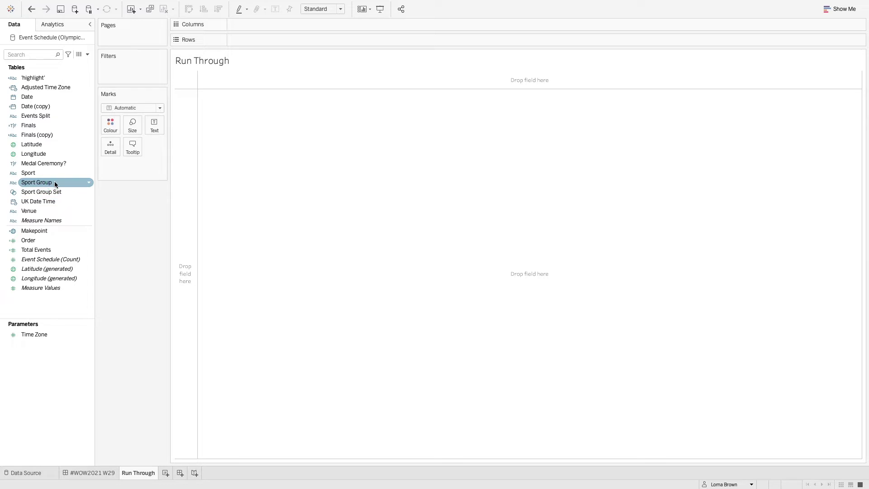
right_click(55, 182)
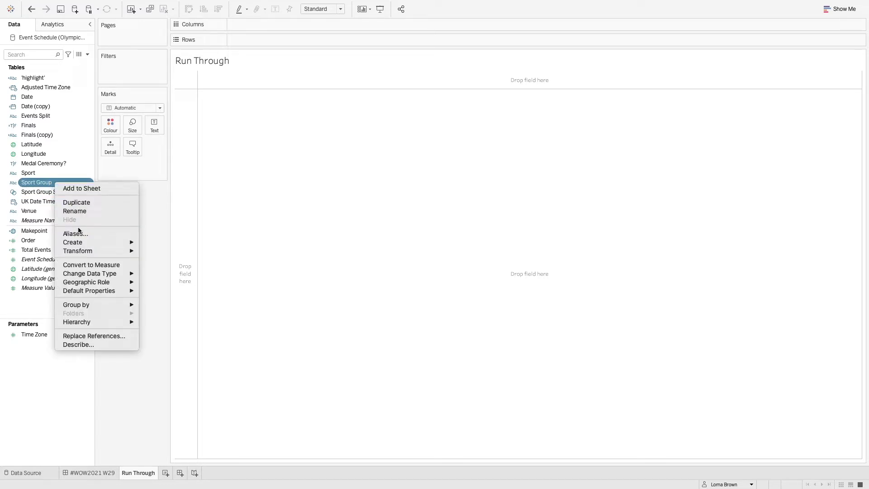
mouse_move(87, 244)
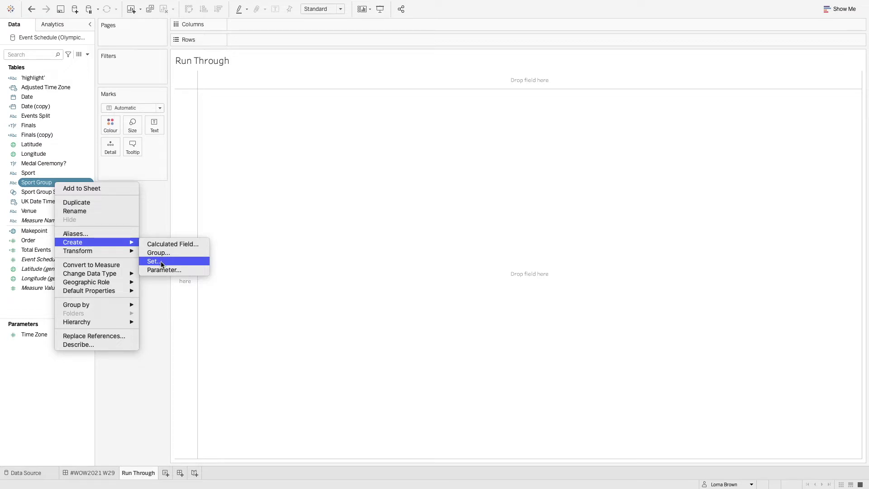
left_click(154, 284)
left_click(73, 194)
right_click(74, 195)
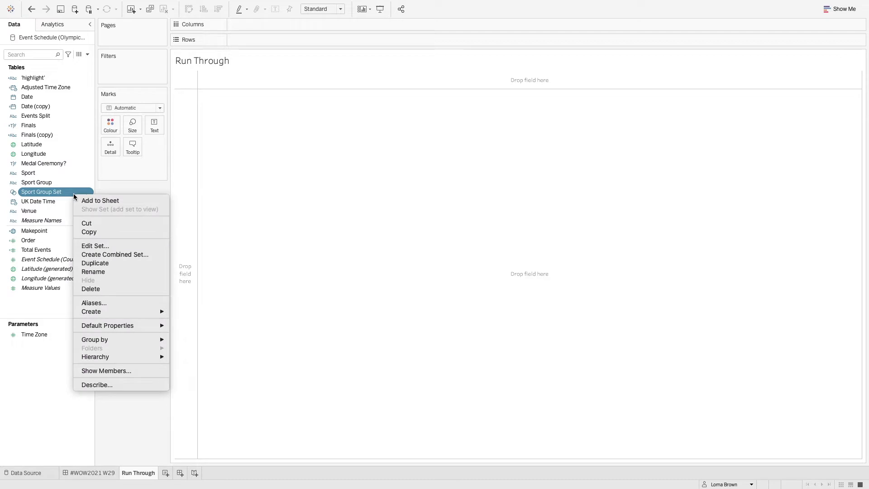
left_click(101, 246)
scroll(459, 203, "down", 3)
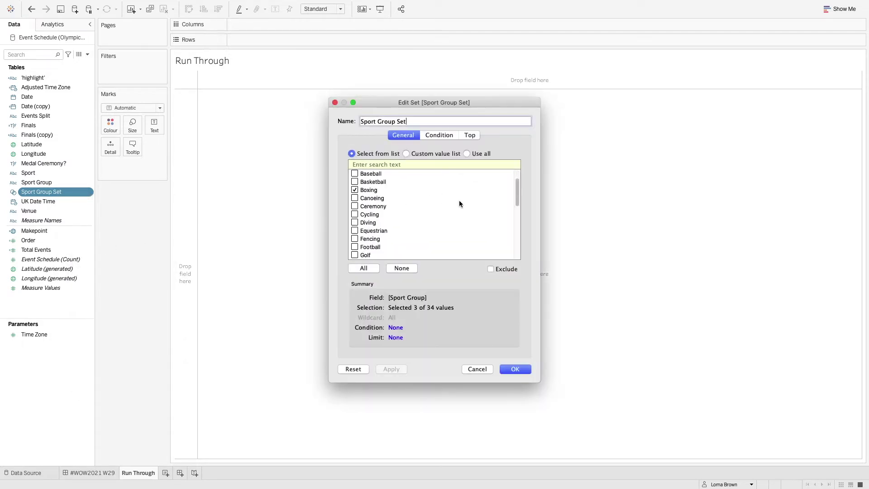
scroll(459, 204, "down", 9)
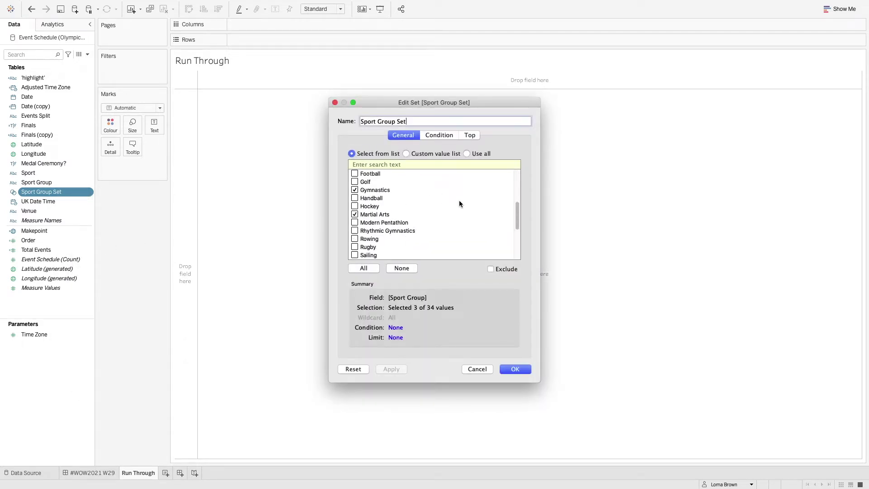
scroll(460, 203, "up", 12)
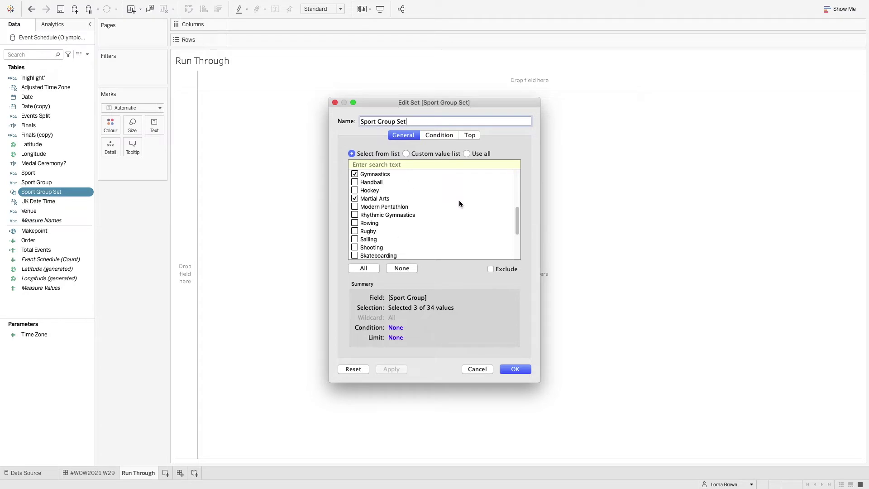
left_click(514, 369)
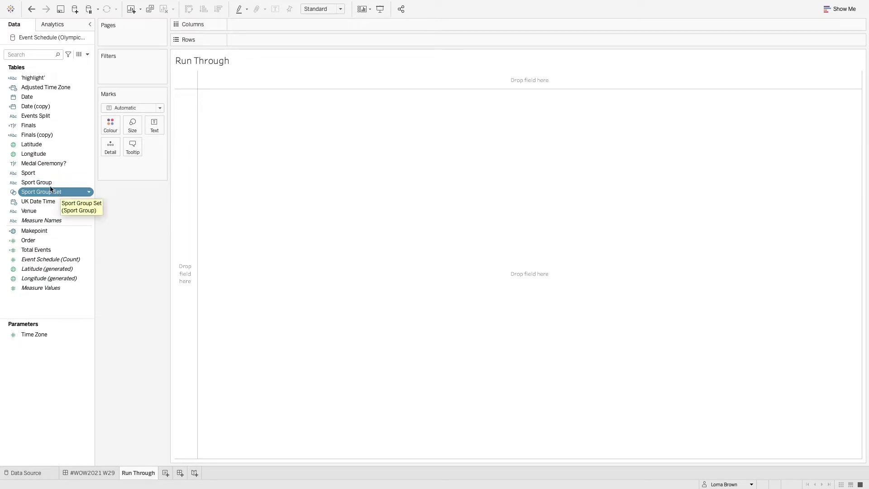
Filter by Sport Group Set, put Sport Group and Sport on Rows, and fit to Entire View.
left_click_drag(60, 194, 135, 71)
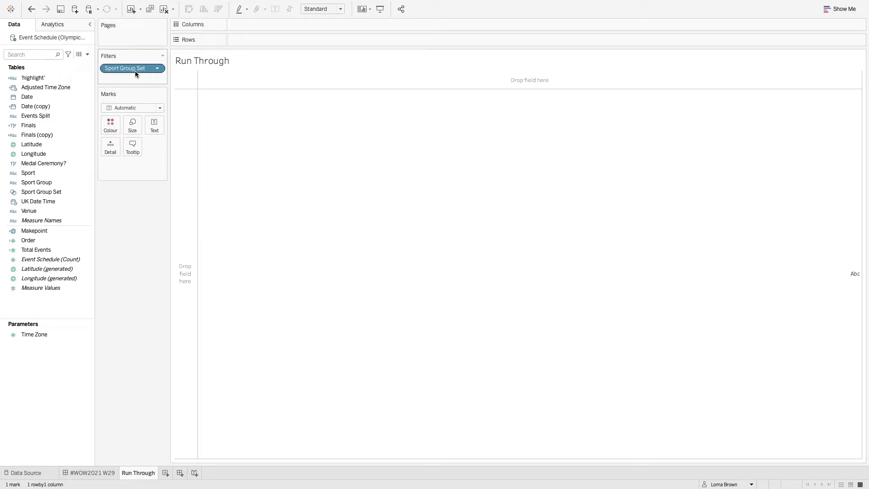
left_click_drag(44, 185, 183, 175)
left_click_drag(50, 177, 320, 42)
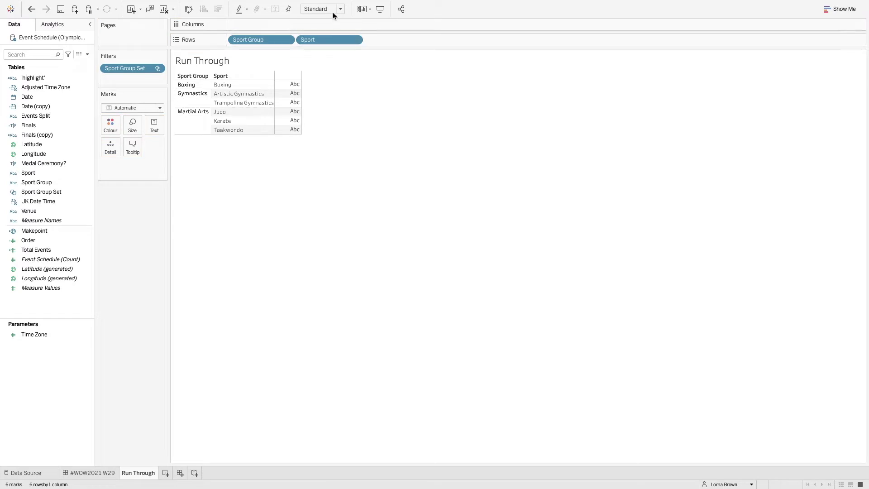
left_click(333, 11)
left_click(332, 39)
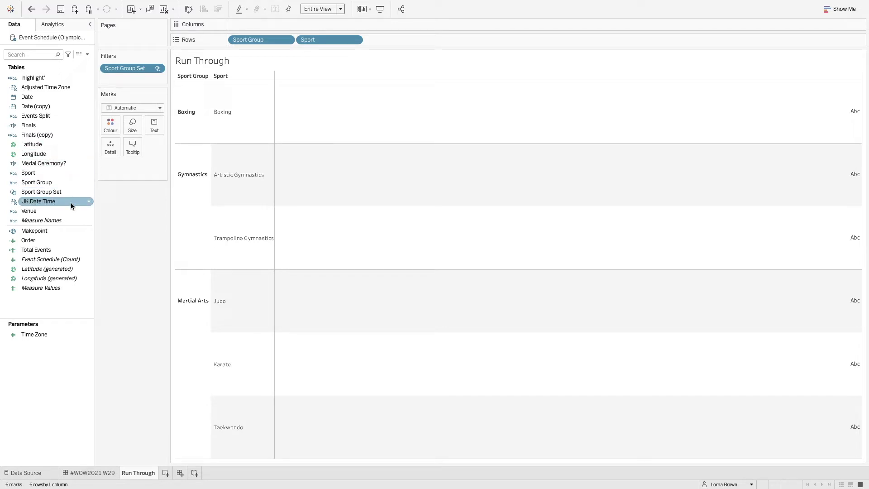
Review the Time Zone parameter and Adjusted Time Zone calculation without changing them.
right_click(50, 336)
left_click(87, 229)
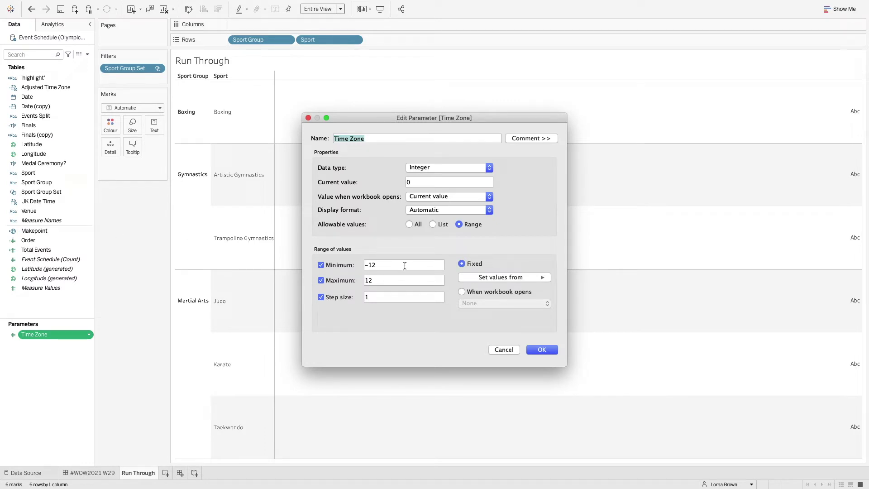
left_click(502, 350)
right_click(64, 86)
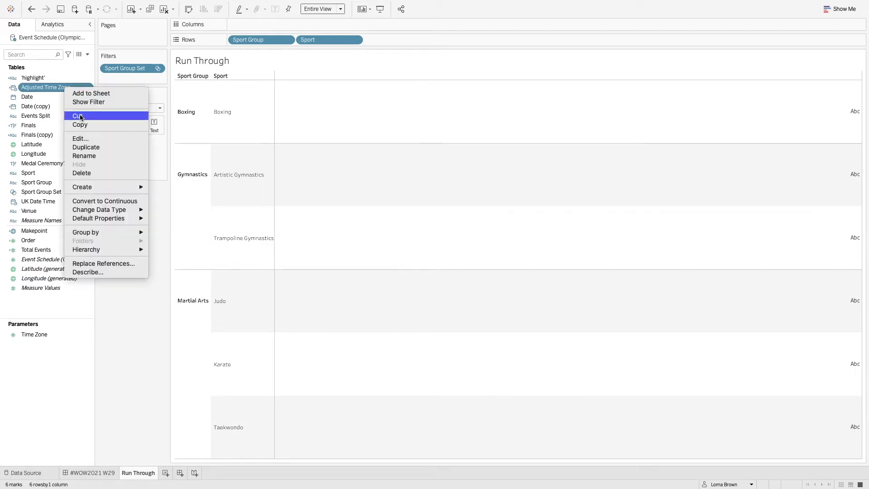
left_click(91, 138)
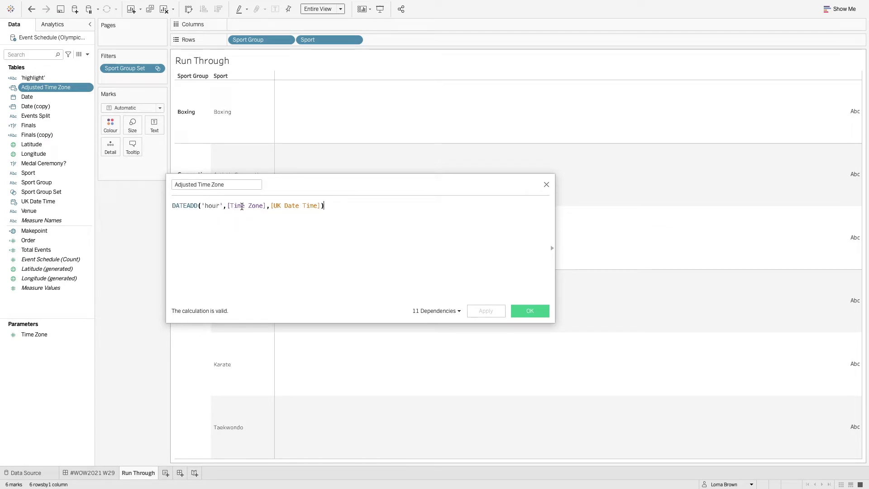
left_click(546, 184)
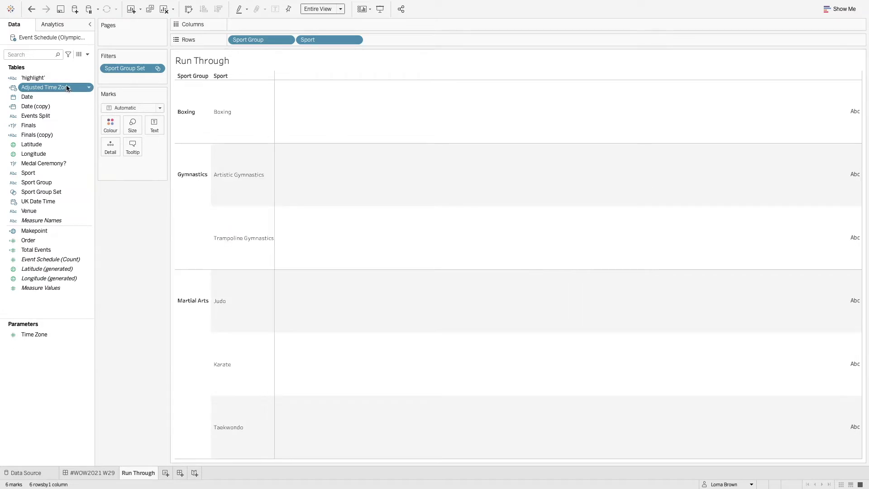
left_click_drag(54, 87, 269, 26)
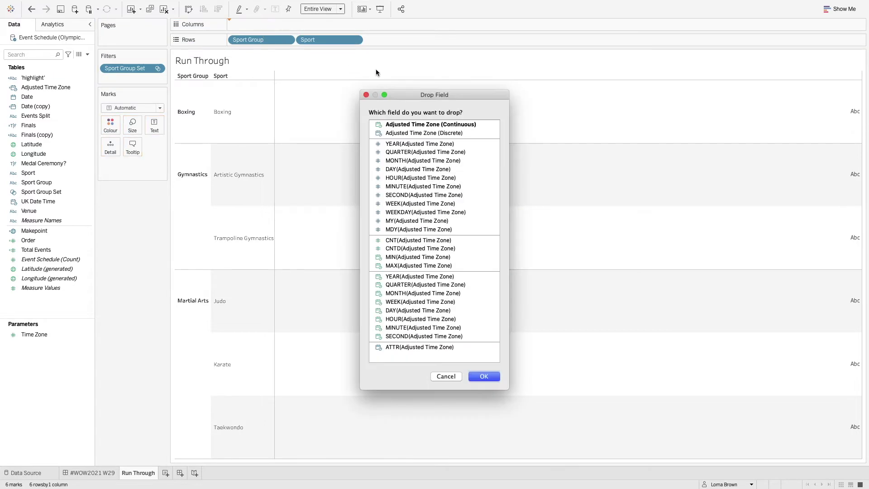
left_click(424, 161)
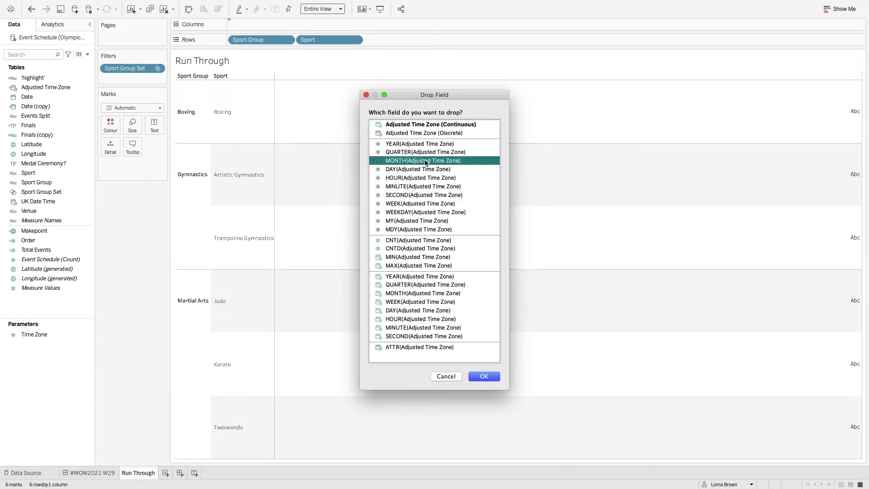
left_click(484, 376)
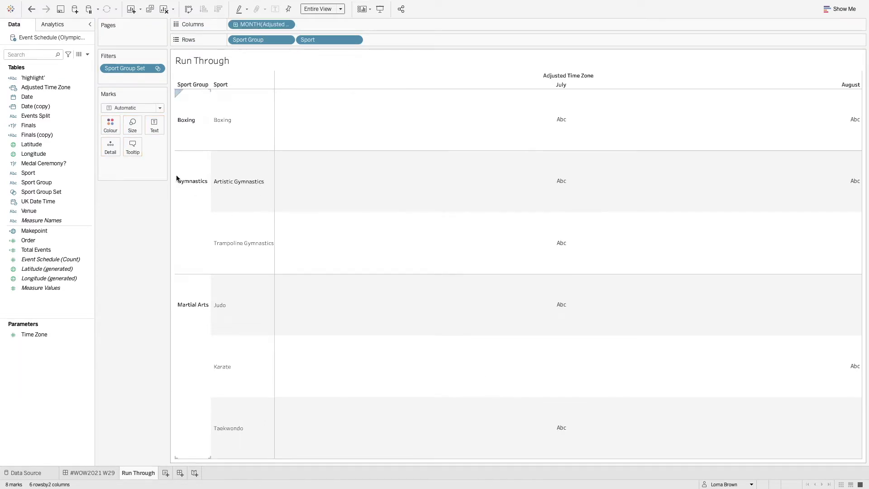
left_click_drag(46, 88, 346, 25)
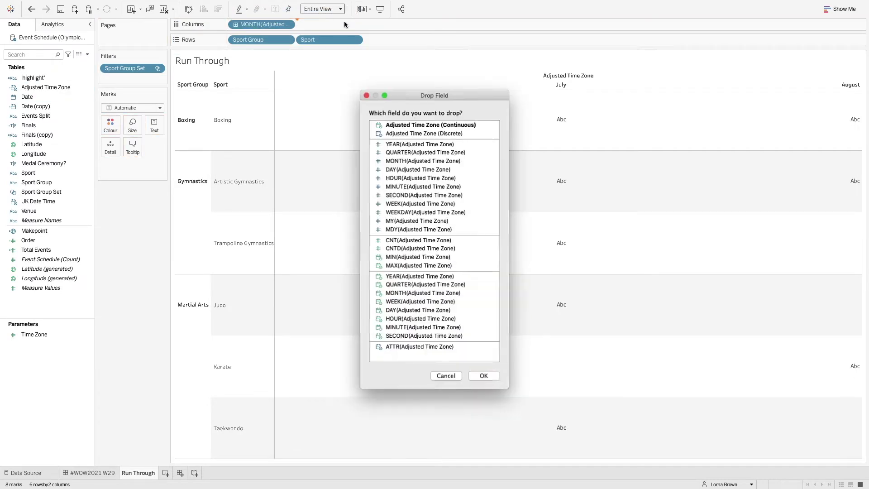
left_click(425, 170)
left_click(485, 377)
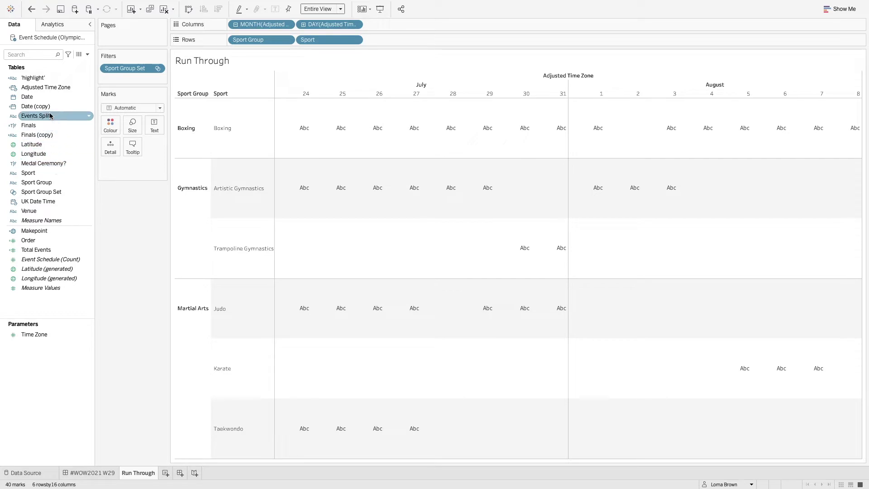
left_click_drag(36, 116, 113, 148)
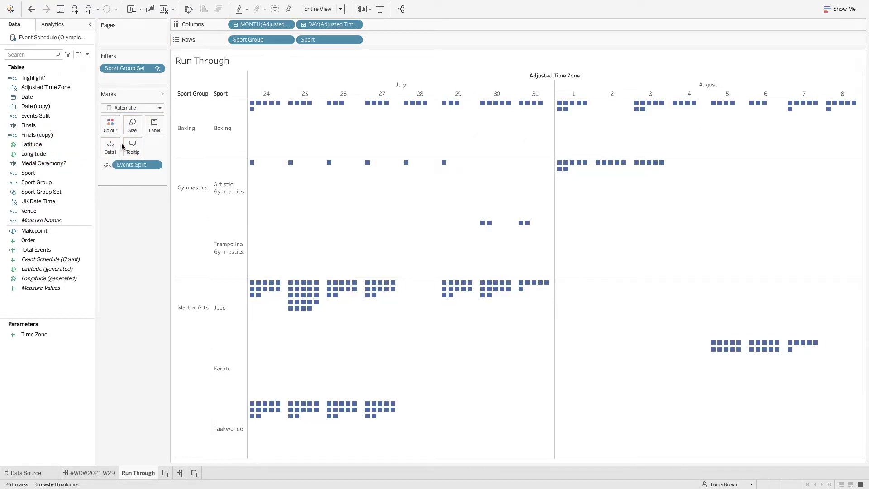
mouse_move(253, 106)
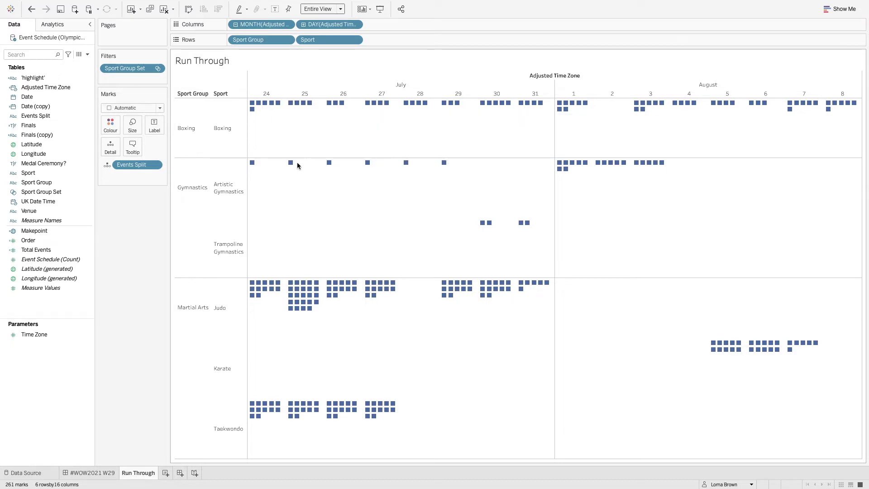
mouse_move(332, 166)
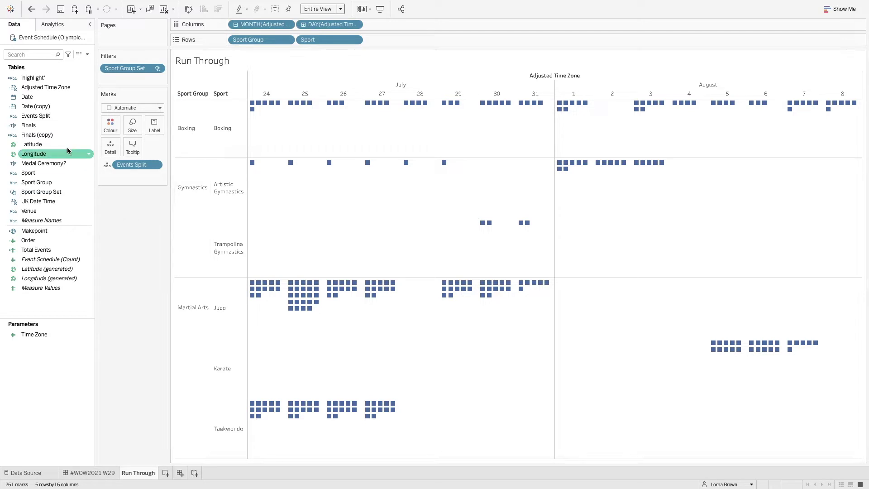
Review the Finals calculation formula and close its editor unchanged.
right_click(59, 127)
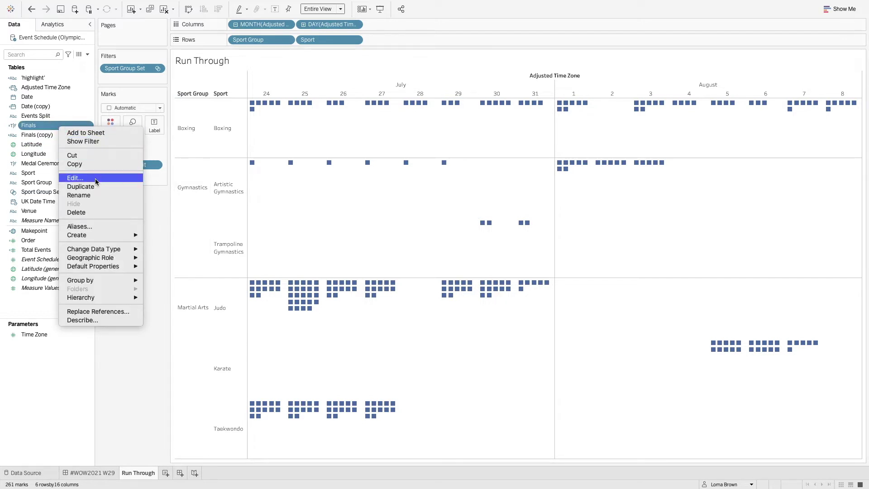
left_click(75, 178)
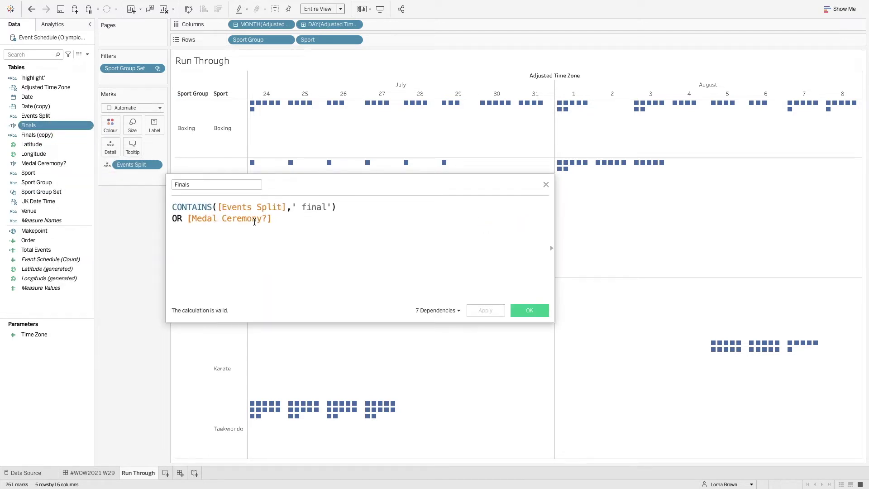
scroll(254, 222, "up", 1)
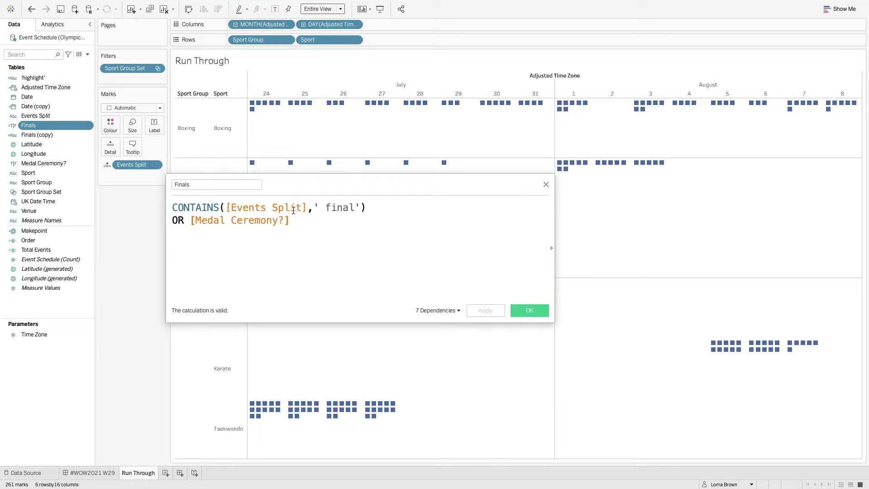
left_click_drag(318, 207, 329, 208)
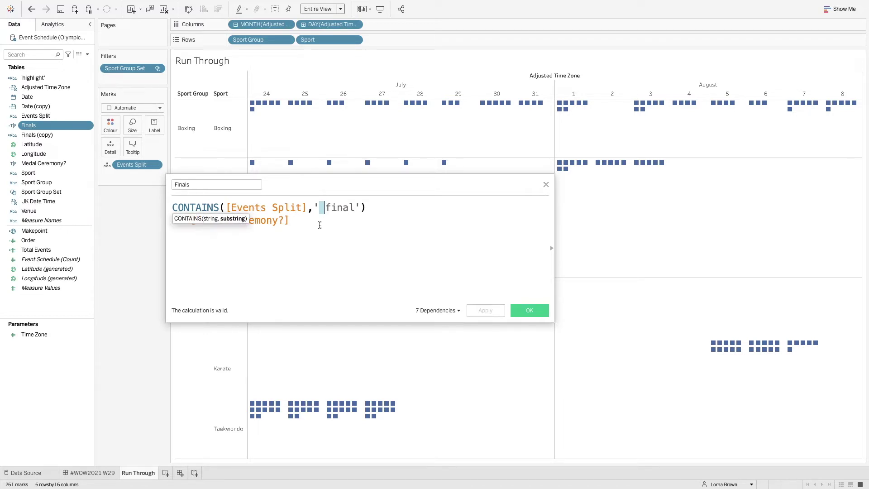
left_click(320, 223)
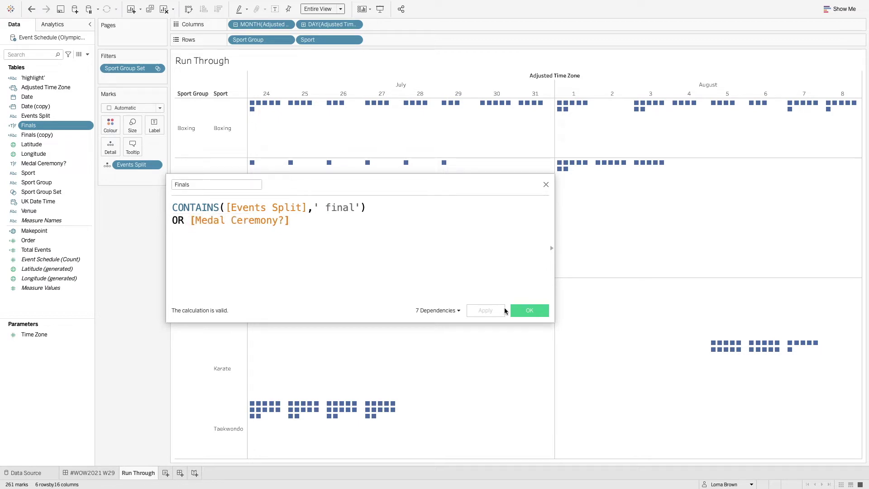
left_click(541, 311)
Replace Events Split on the Marks card with Finals, giving 60 marks.
left_click_drag(29, 125, 129, 166)
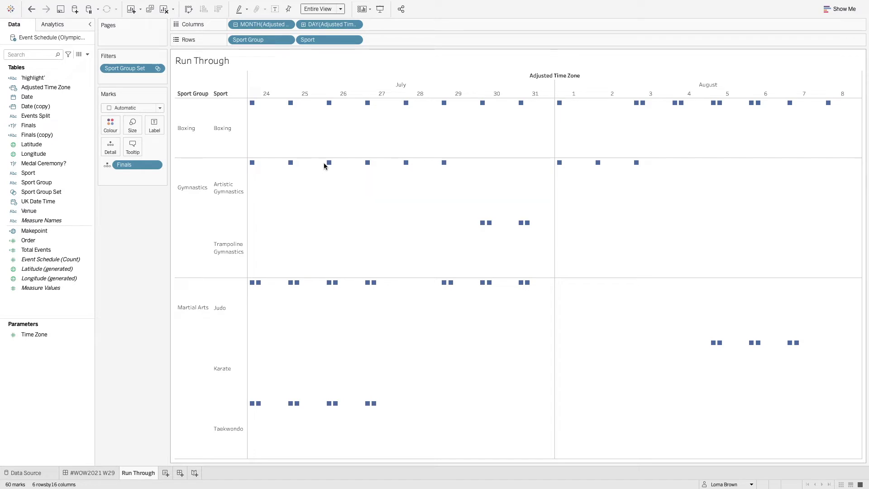
mouse_move(330, 167)
mouse_move(485, 226)
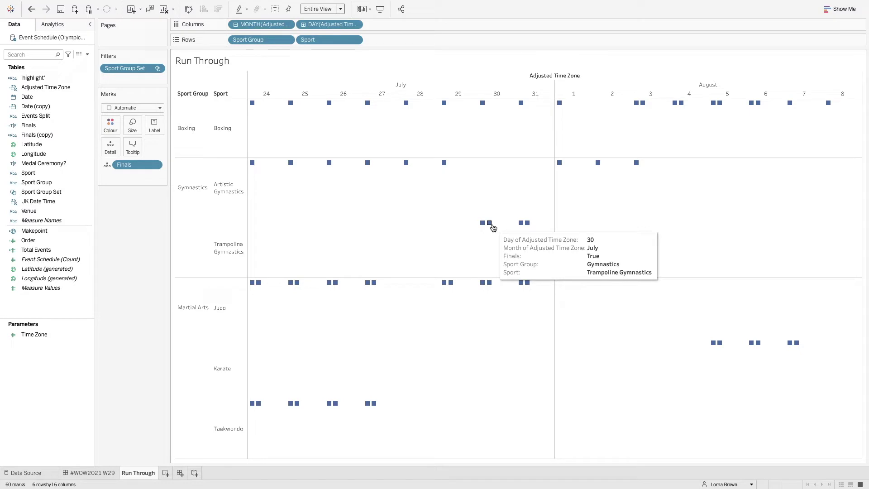
Set the mark type to Shape with Finals on Shape: circles for non-finals, medals for finals.
left_click(152, 109)
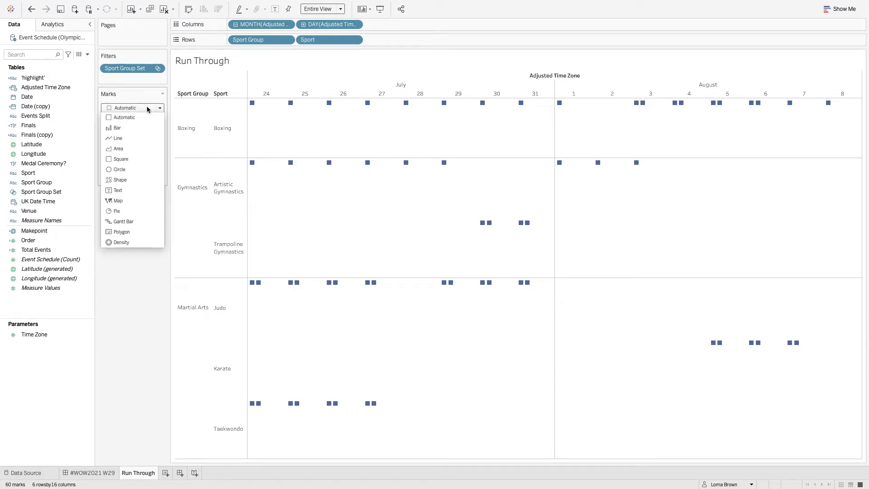
left_click(133, 180)
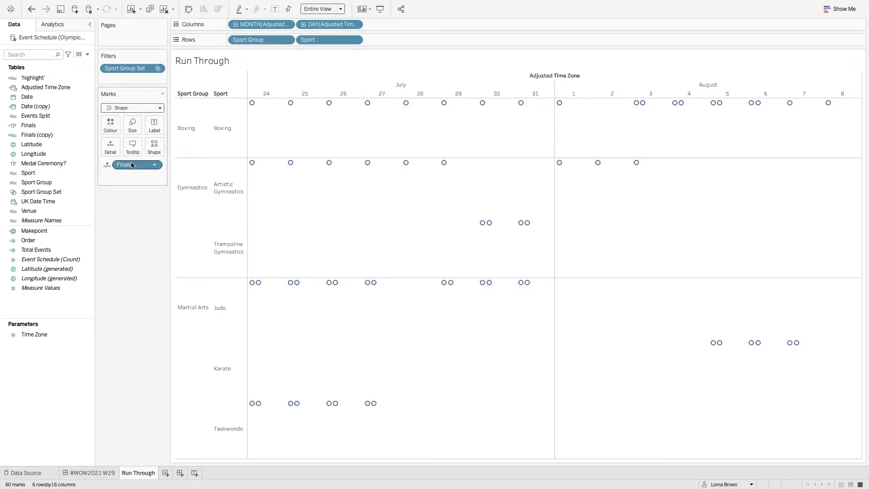
left_click_drag(131, 166, 153, 146)
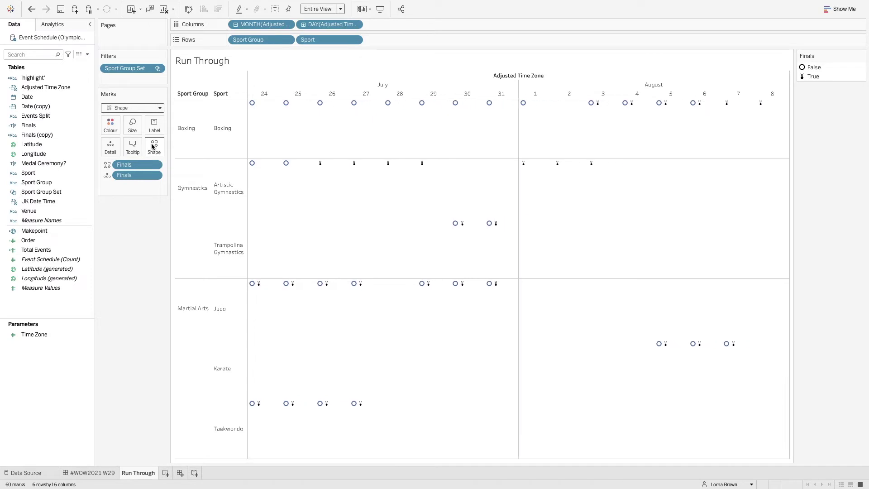
Enlarge all the marks with the Size slider.
left_click(132, 125)
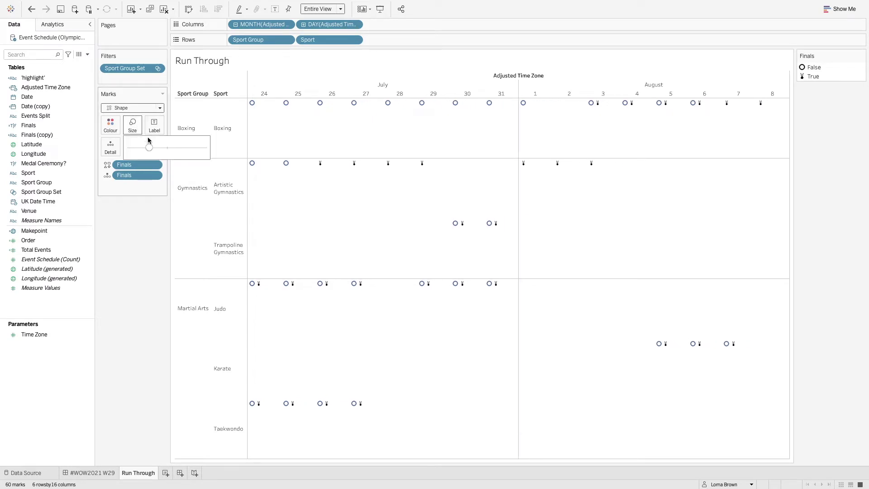
mouse_move(159, 148)
left_mouse_down()
mouse_move(182, 149)
mouse_move(167, 147)
left_mouse_up()
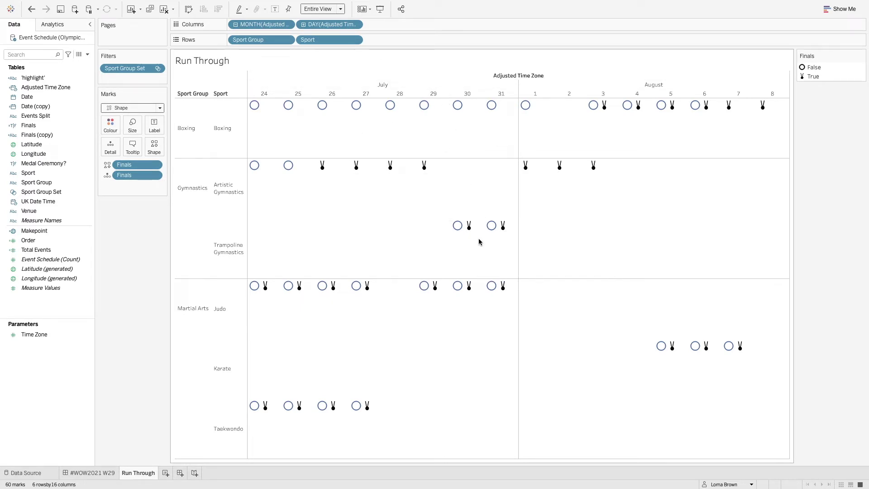
double_click(417, 24)
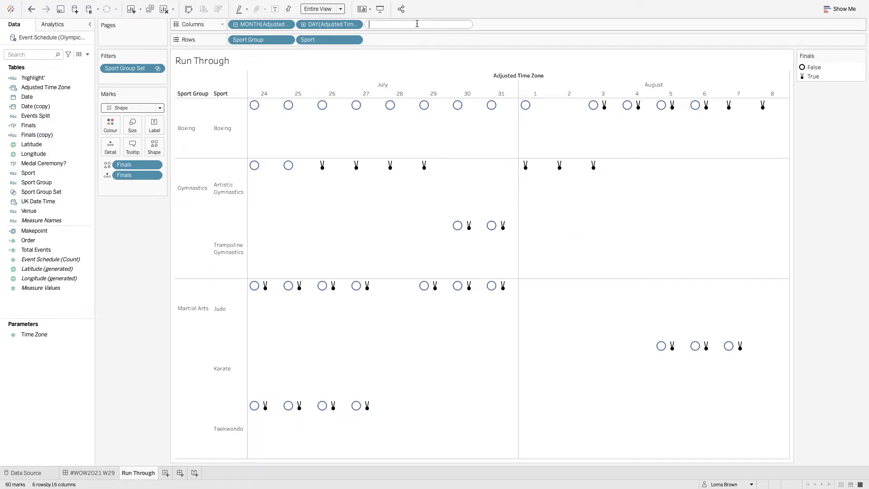
Add INDEX() to Columns, computed over all specific dimensions, including Sport and Sport Group, with Finals last.
type("index")
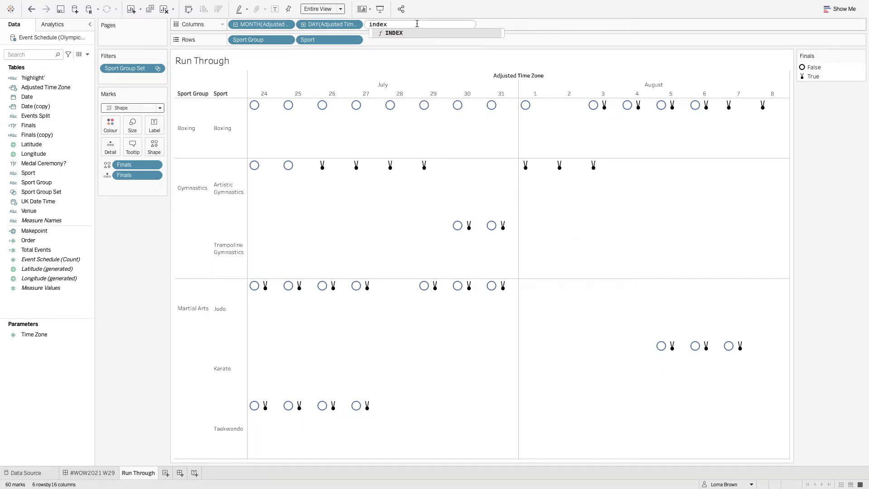
key("Return")
key("Return")
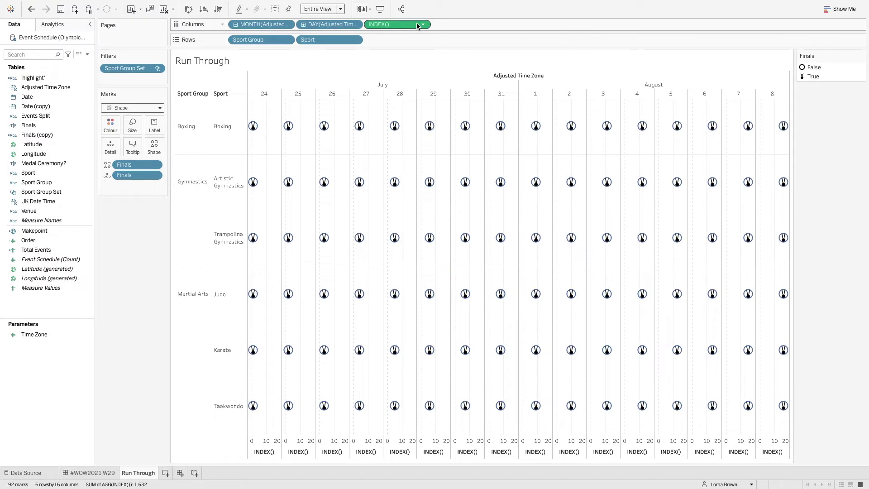
left_click(422, 24)
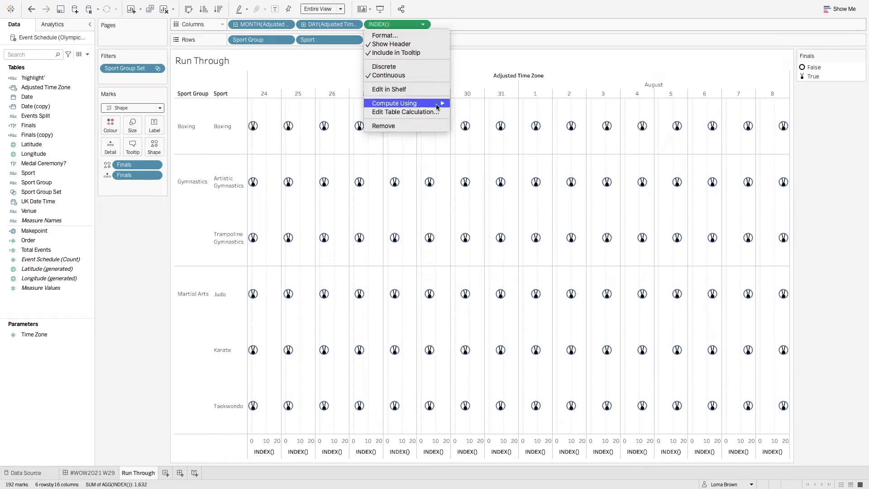
mouse_move(431, 108)
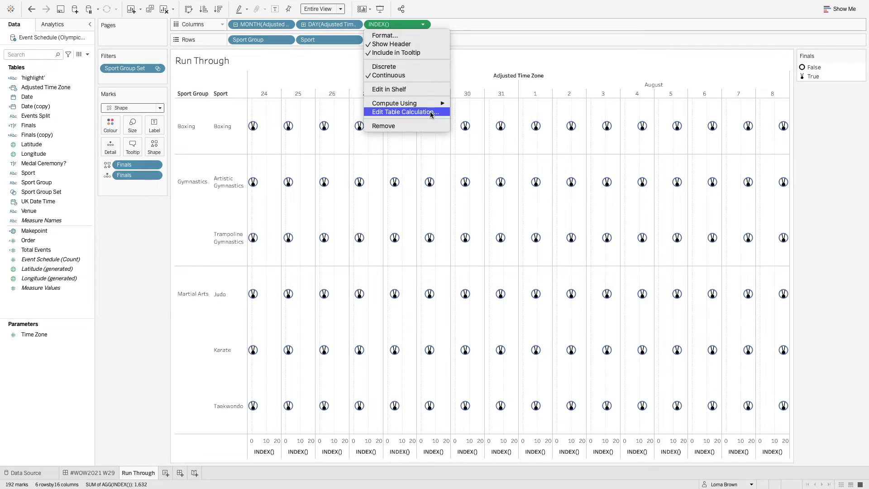
left_click(431, 112)
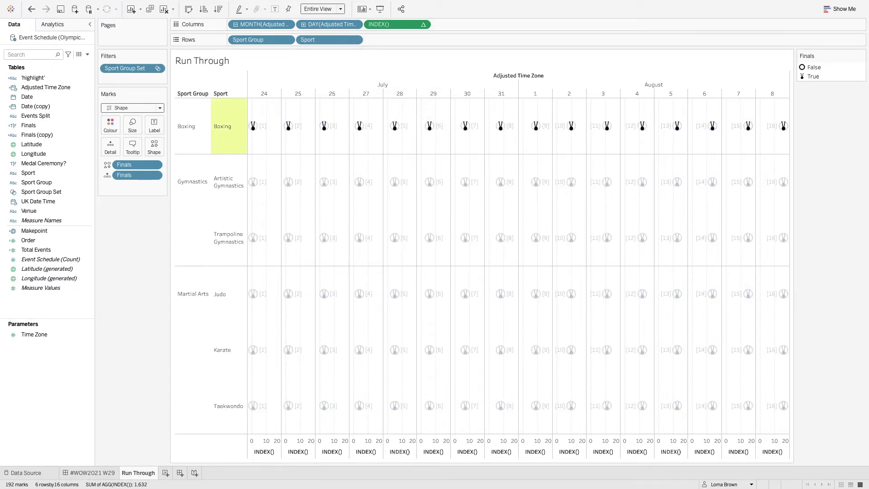
left_click_drag(237, 208, 225, 186)
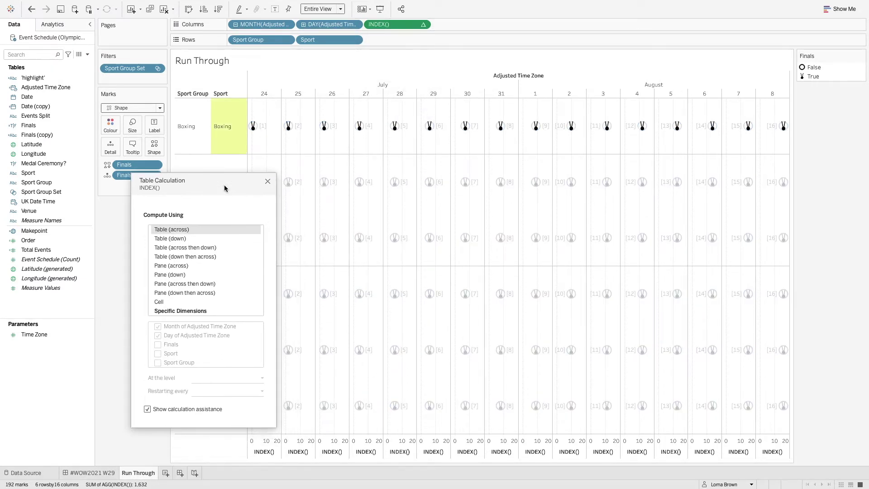
left_click(210, 312)
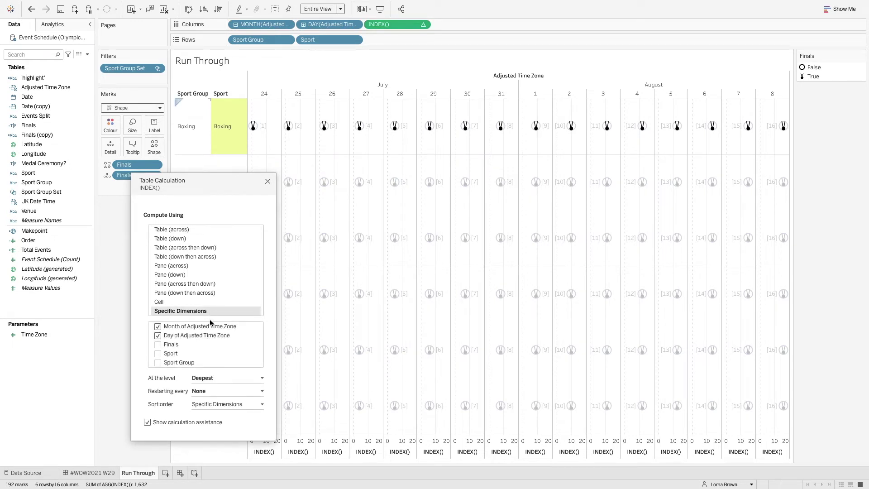
left_click_drag(207, 347, 207, 363)
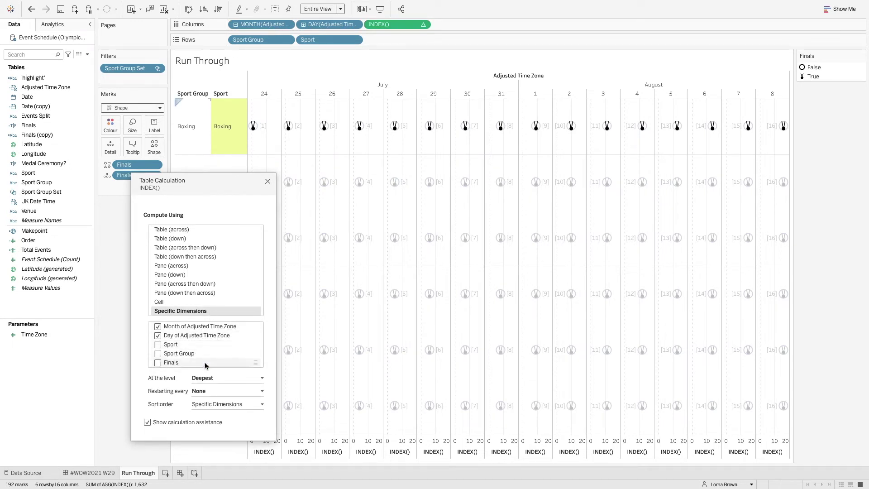
left_click(158, 345)
left_click(199, 354)
left_click(198, 363)
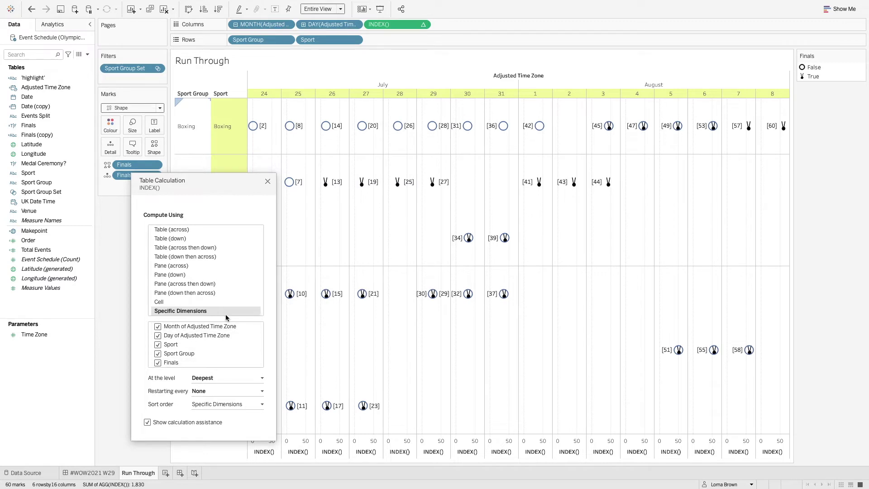
left_click(268, 181)
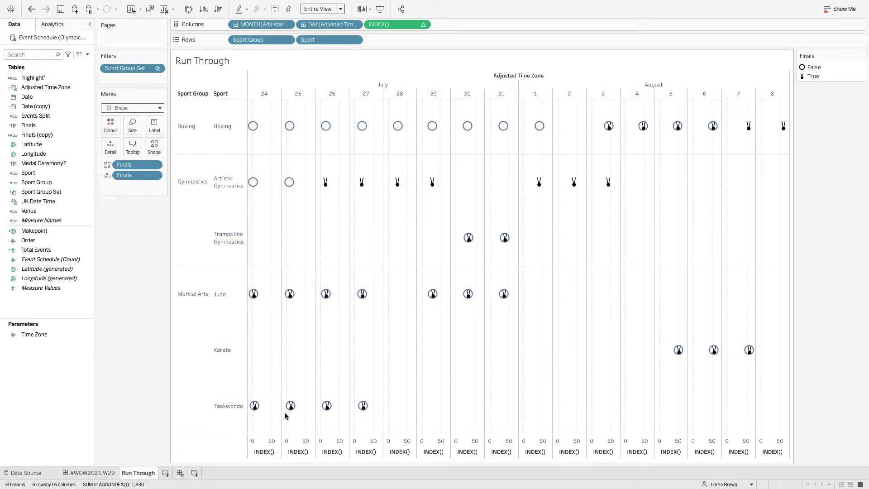
Give the INDEX axis independent ranges without zero, and hide its header.
right_click(288, 441)
left_click(316, 377)
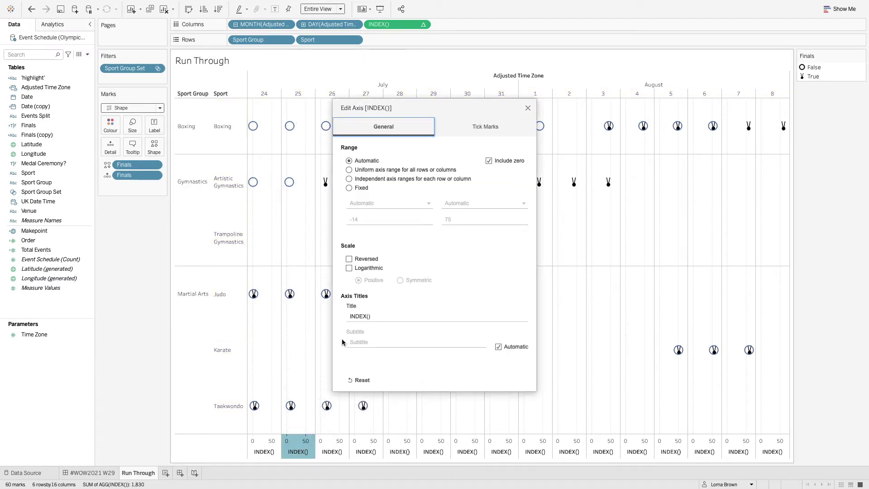
left_click(489, 162)
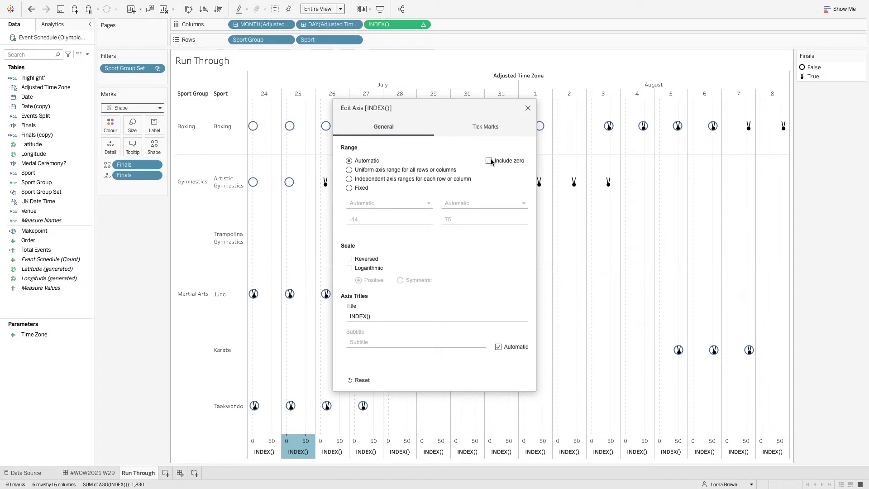
left_click(378, 180)
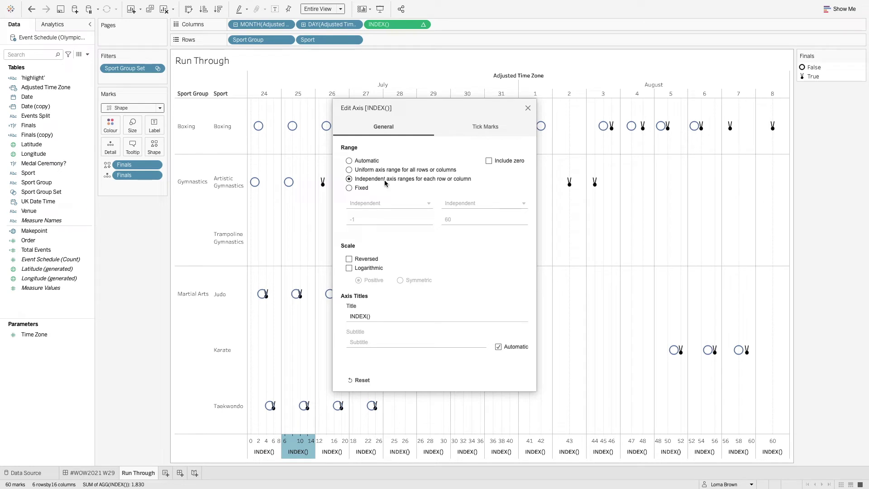
left_click(528, 109)
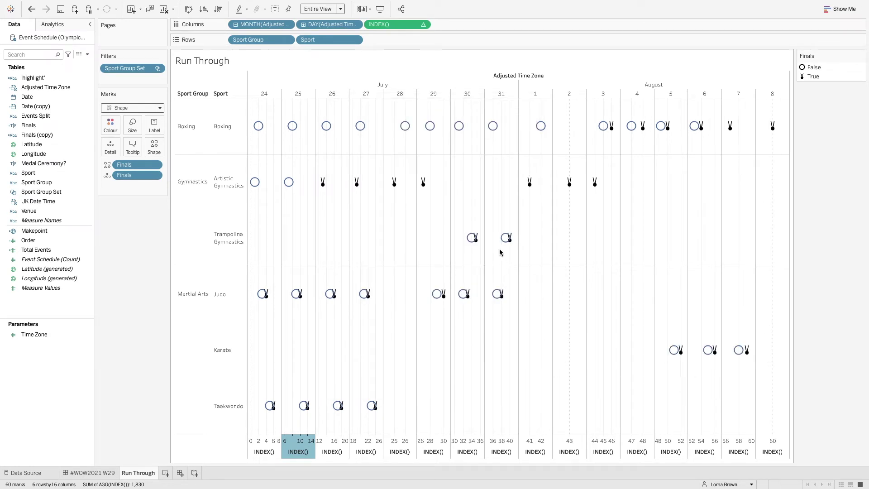
right_click(300, 446)
left_click(336, 419)
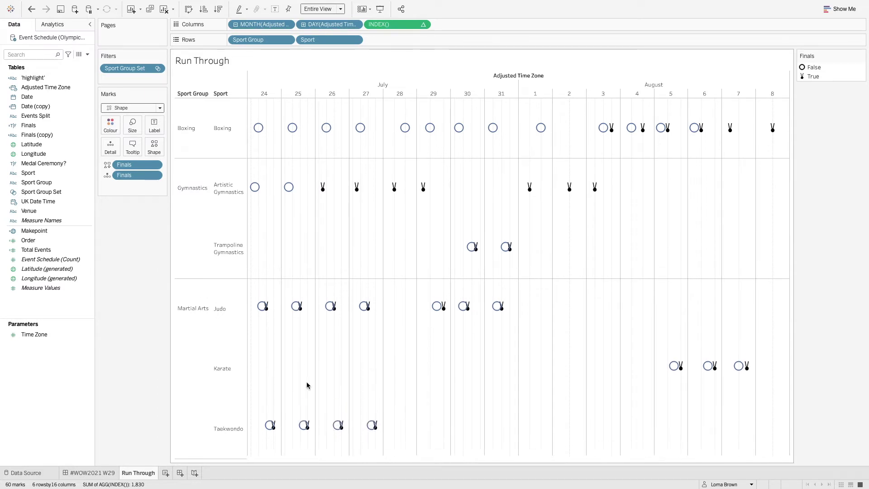
Set the sheet and column grid lines to None in the Lines format pane.
right_click(297, 360)
left_click(340, 407)
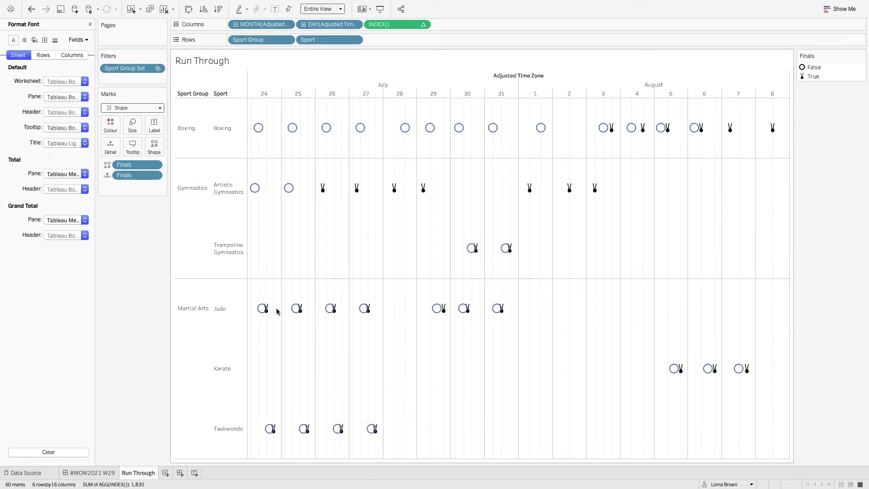
left_click(54, 40)
left_click(66, 83)
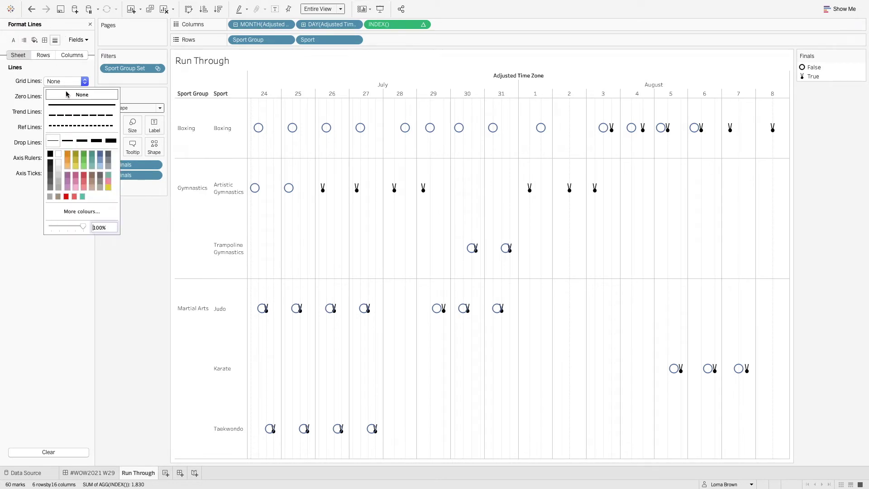
left_click(72, 55)
left_click(69, 81)
left_click(77, 96)
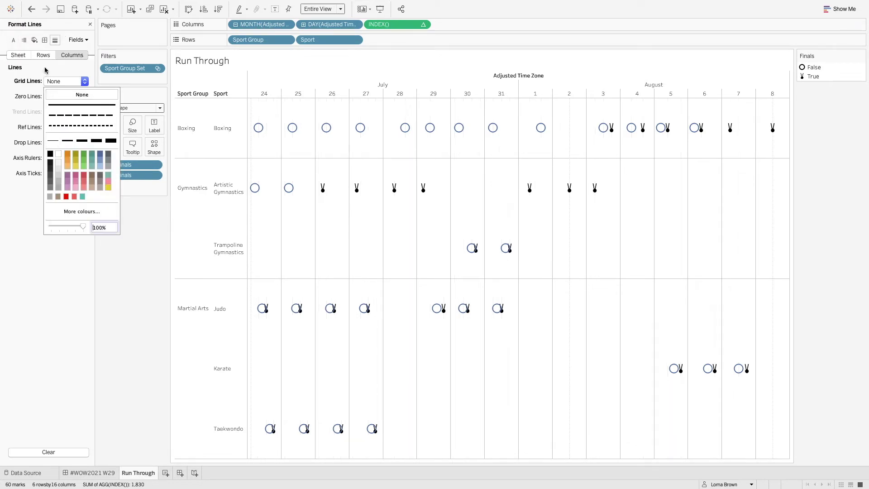
left_click(19, 56)
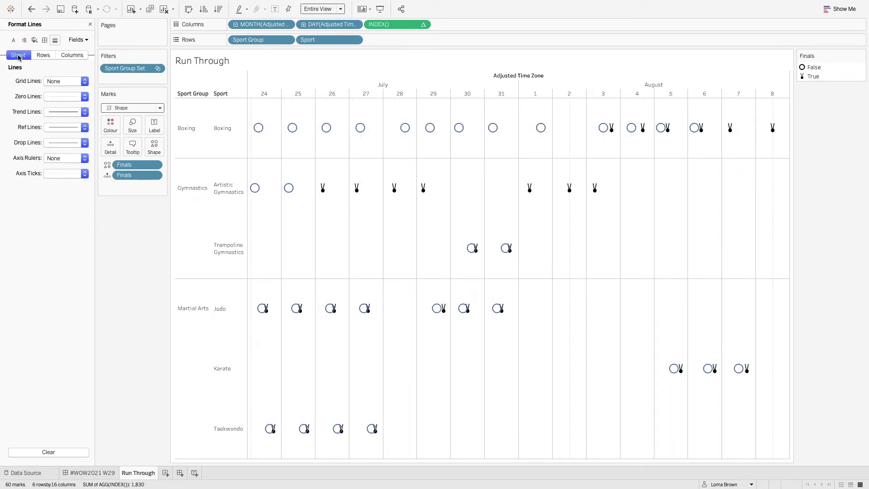
Compare with the Olympic Schedule dashboard, then give the Run Through marks a darker colour.
left_click(95, 472)
left_click(109, 475)
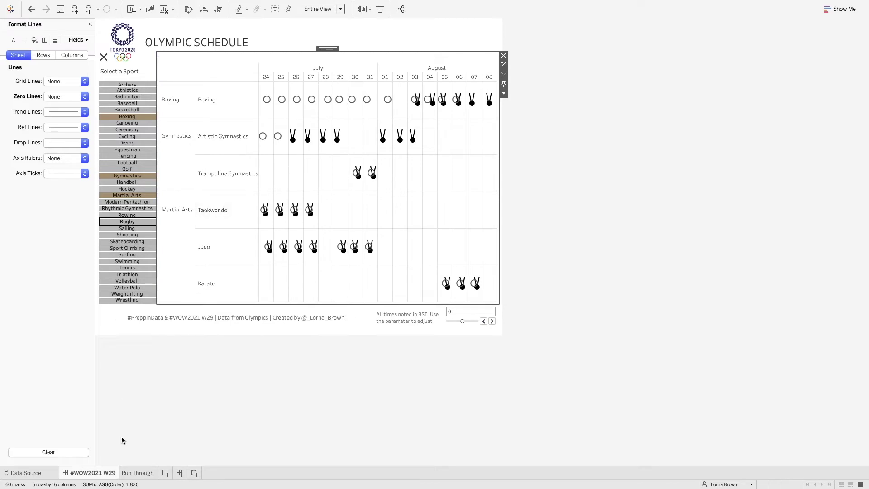
left_click(136, 474)
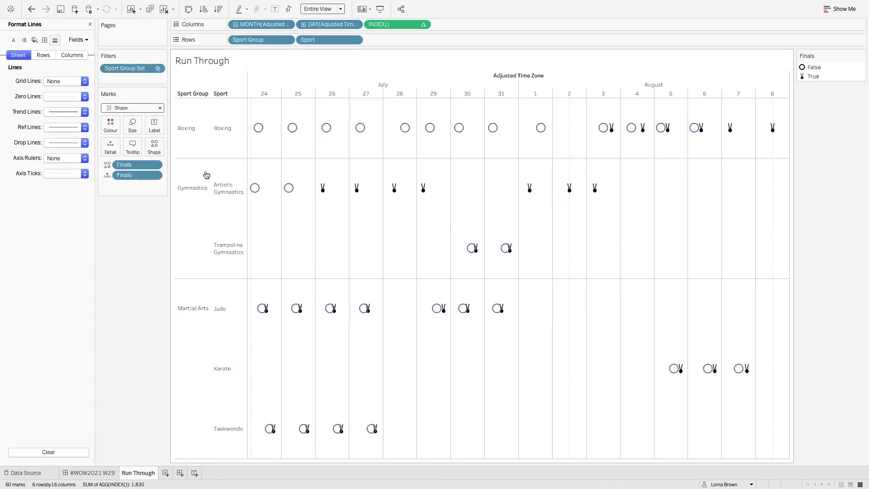
left_click(114, 132)
left_click(124, 196)
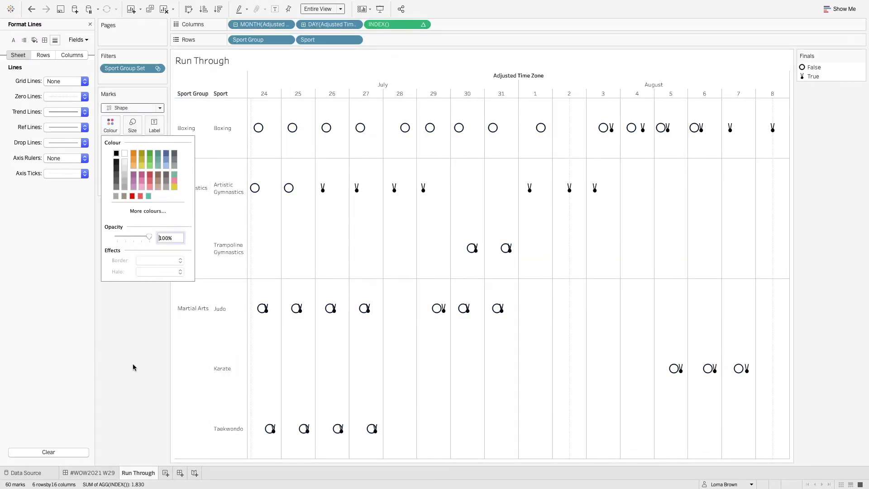
left_click(132, 367)
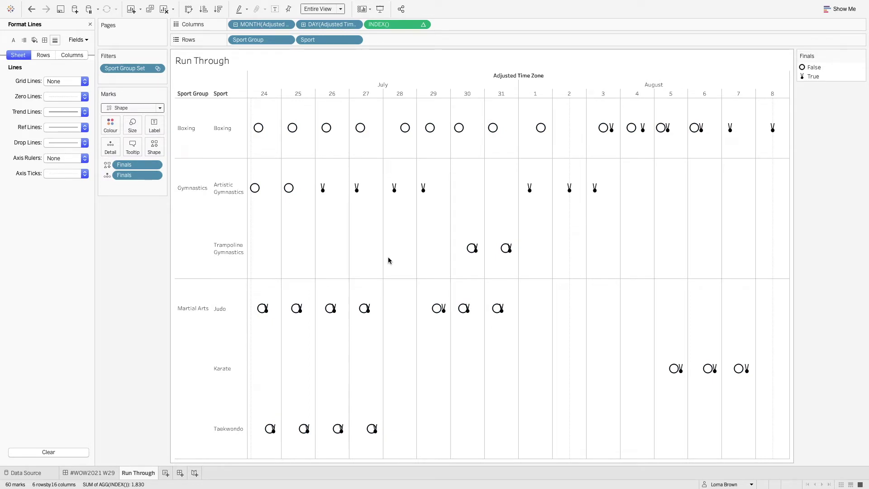
left_click(90, 24)
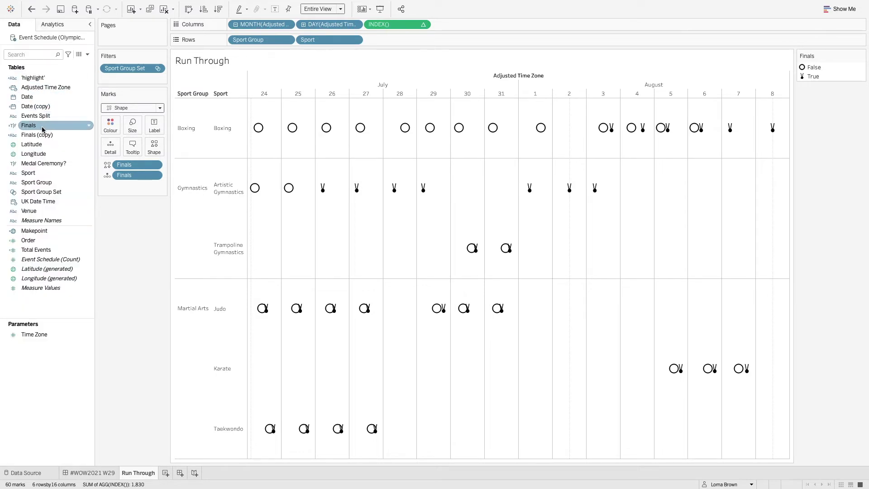
Size marks by Finals so non-finals become small dots, check the dashboard, and add Sheet 6.
left_click_drag(43, 126, 132, 127)
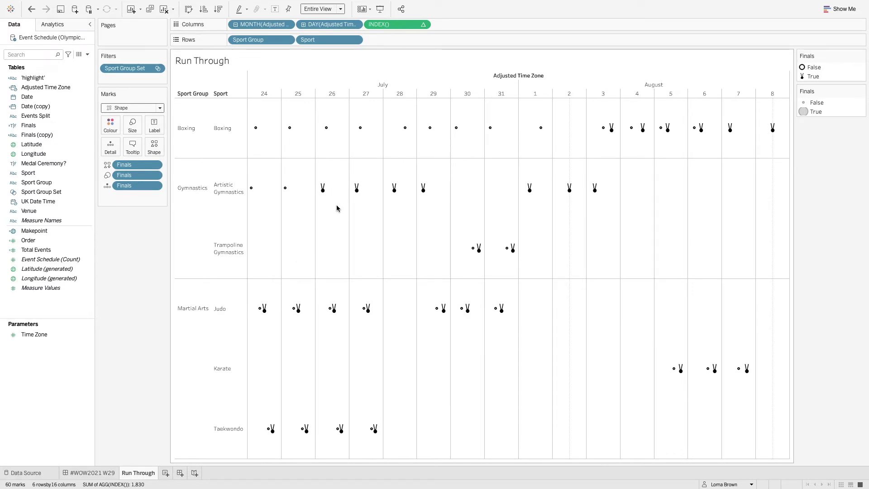
mouse_move(324, 194)
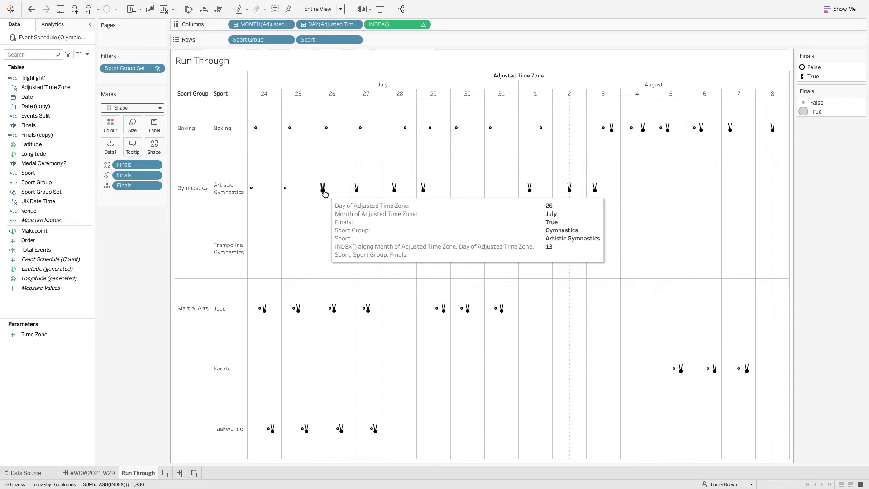
left_click(79, 475)
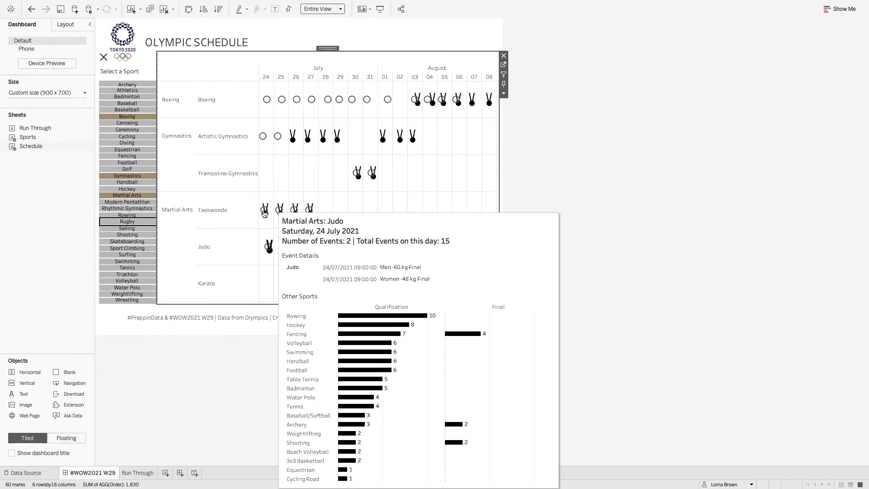
mouse_move(265, 211)
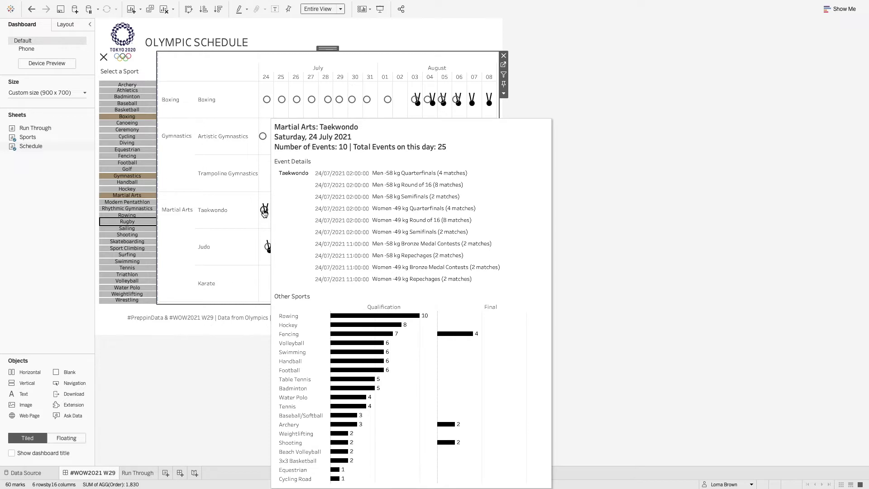
left_click(166, 473)
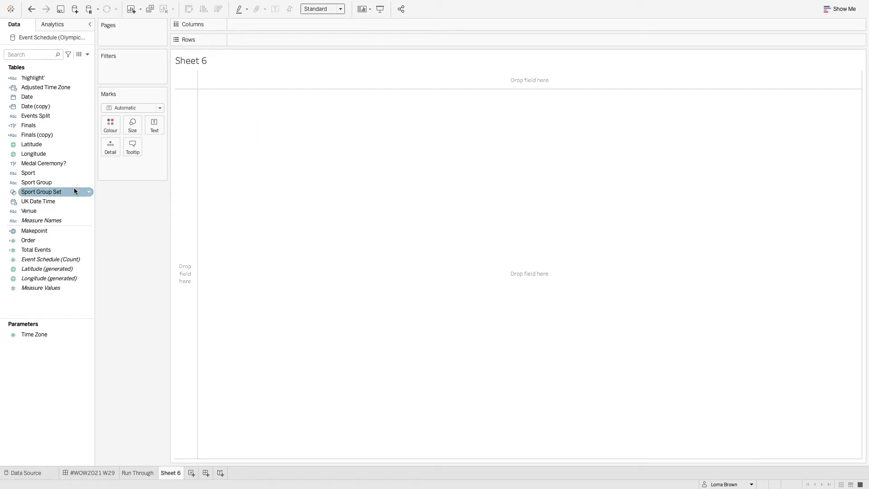
Put Sport and Events Split on Rows in Sheet 6, comparing against the dashboard.
left_click(58, 116)
left_click_drag(58, 115, 186, 121)
left_click(57, 176)
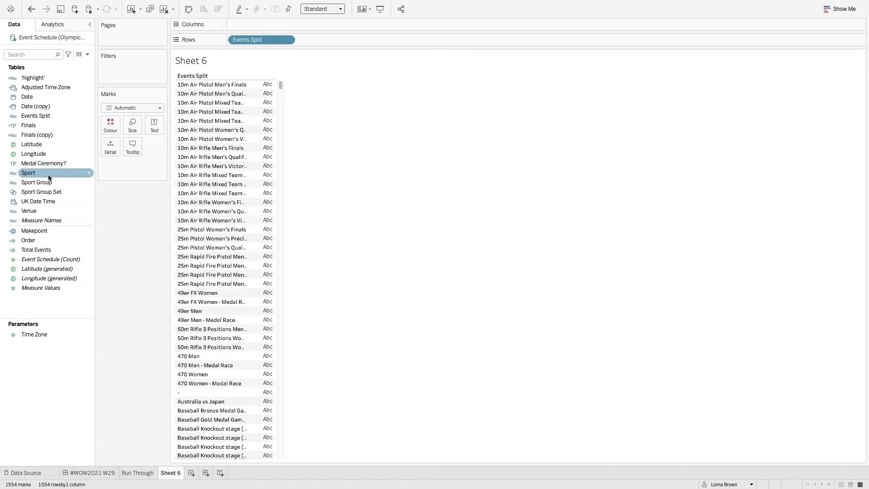
left_click_drag(49, 173, 233, 42)
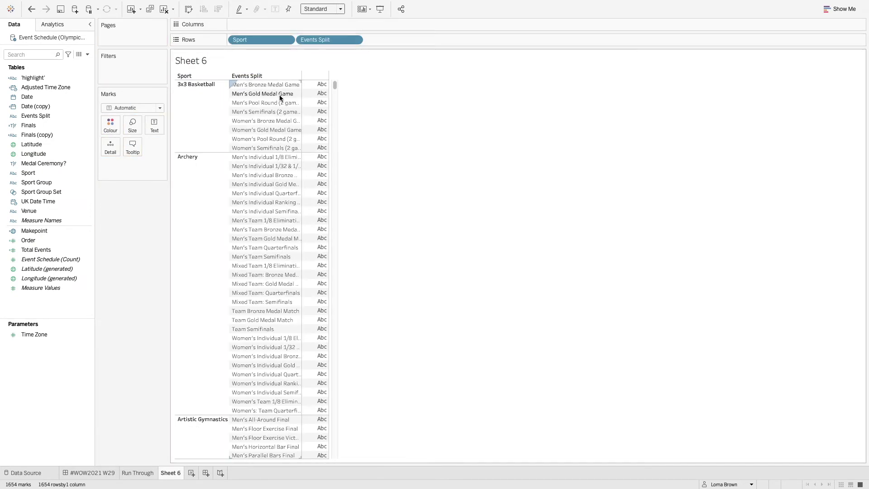
left_click(104, 474)
mouse_move(297, 251)
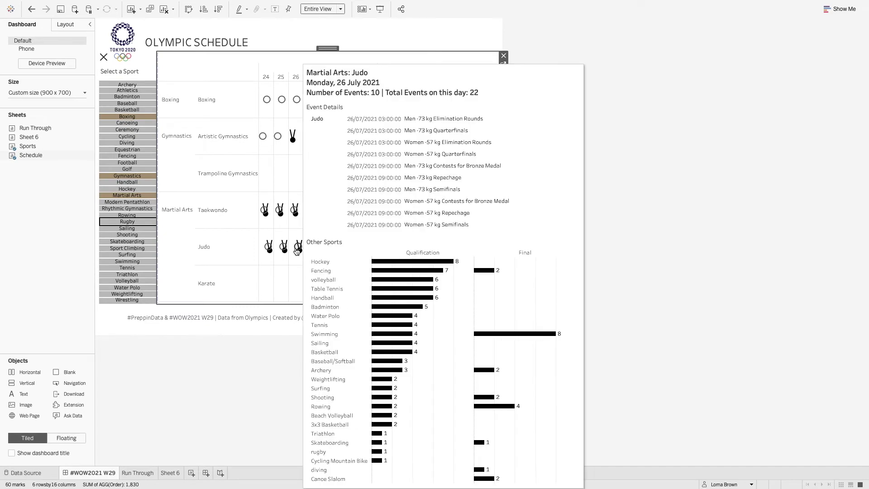
left_click(170, 473)
Add discrete Adjusted Time Zone to Rows, show Events Split as Text, and hide its header.
left_click(62, 88)
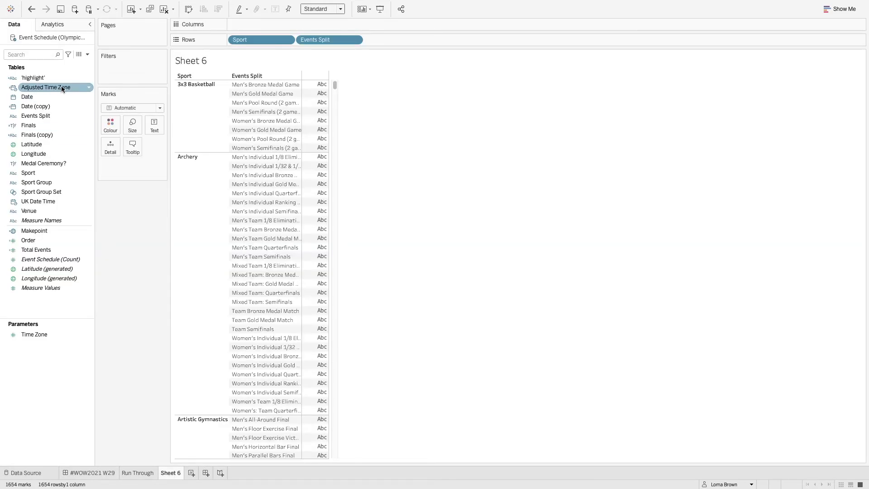
left_click_drag(62, 88, 295, 39)
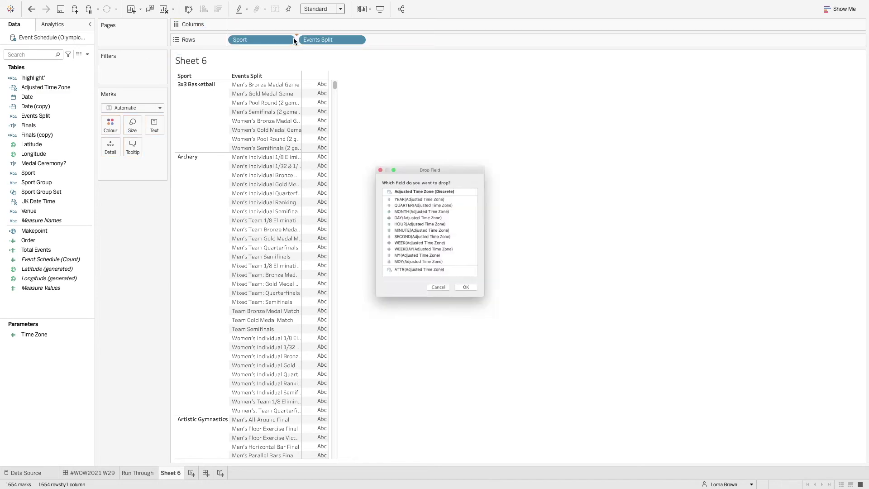
left_click(427, 185)
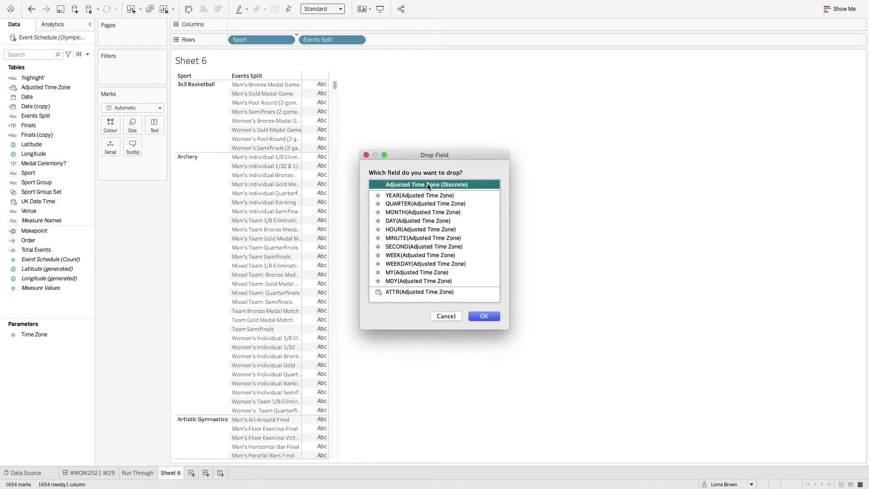
left_click(485, 317)
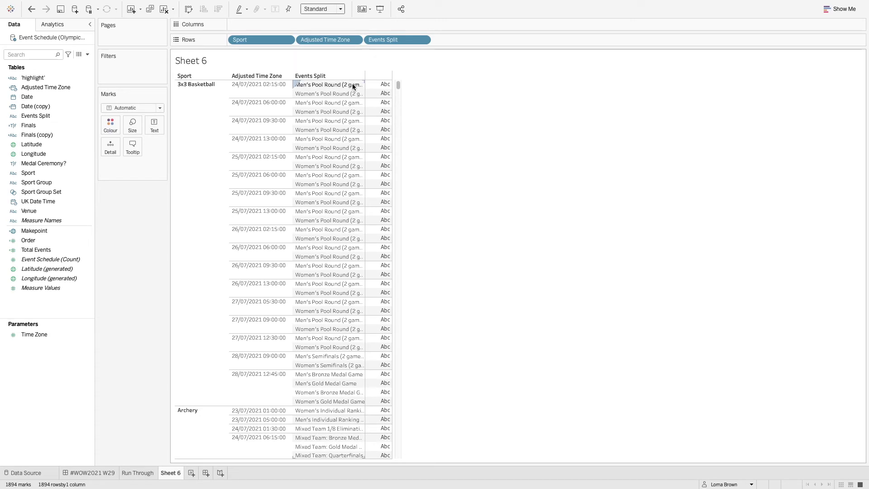
mouse_move(384, 87)
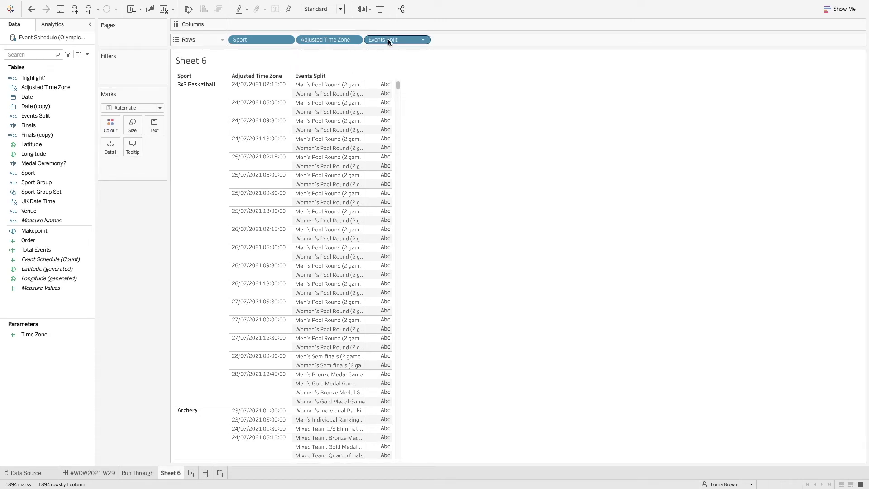
left_click_drag(389, 41, 154, 126)
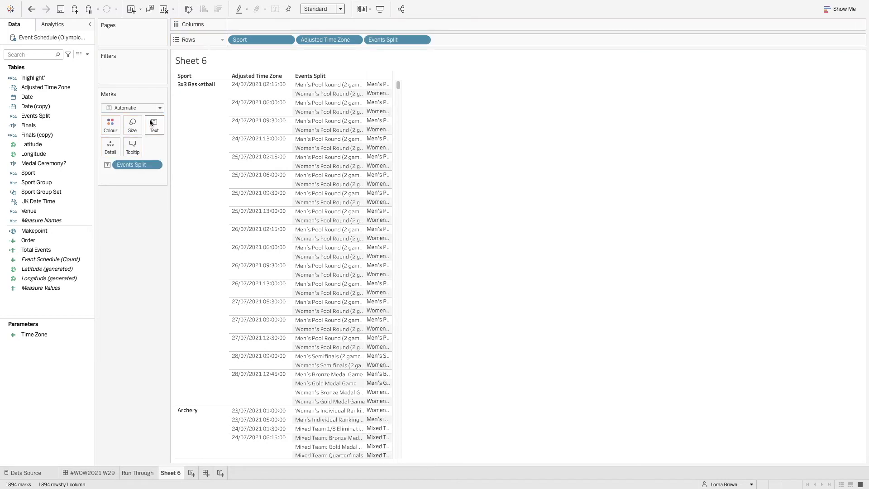
right_click(395, 40)
left_click(426, 93)
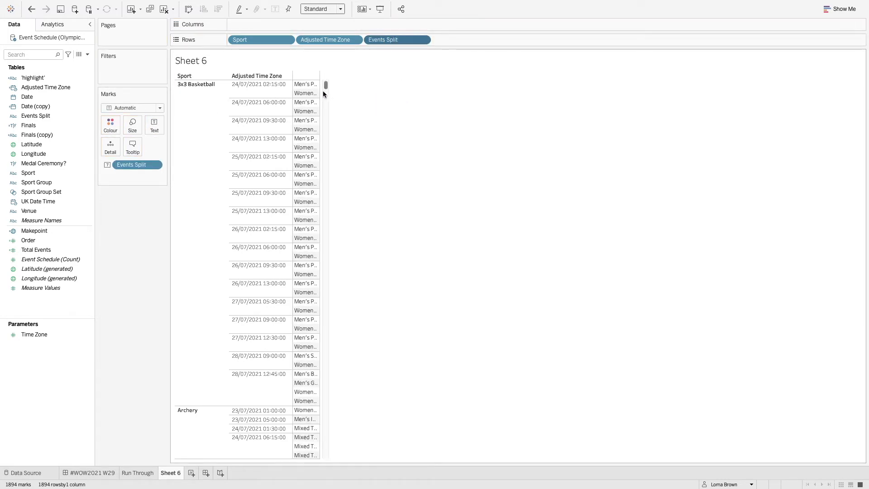
Fit the Sheet 6 table to width and return to Run Through.
left_click(328, 9)
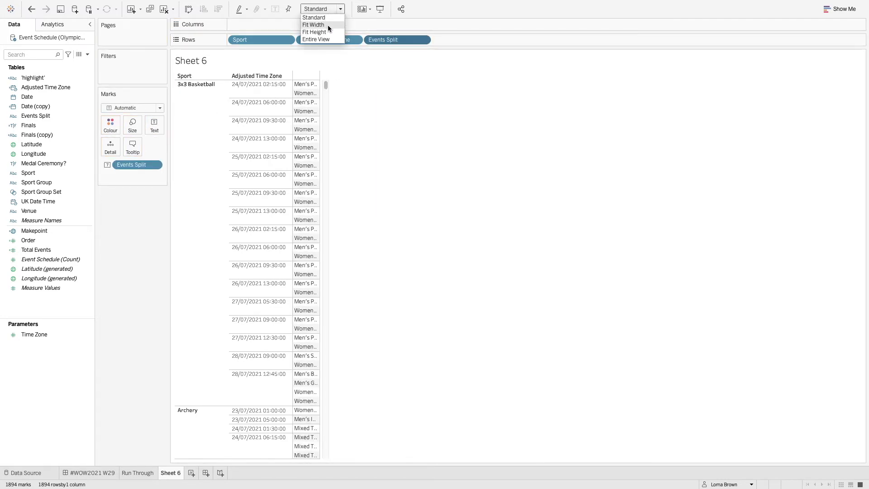
left_click(327, 32)
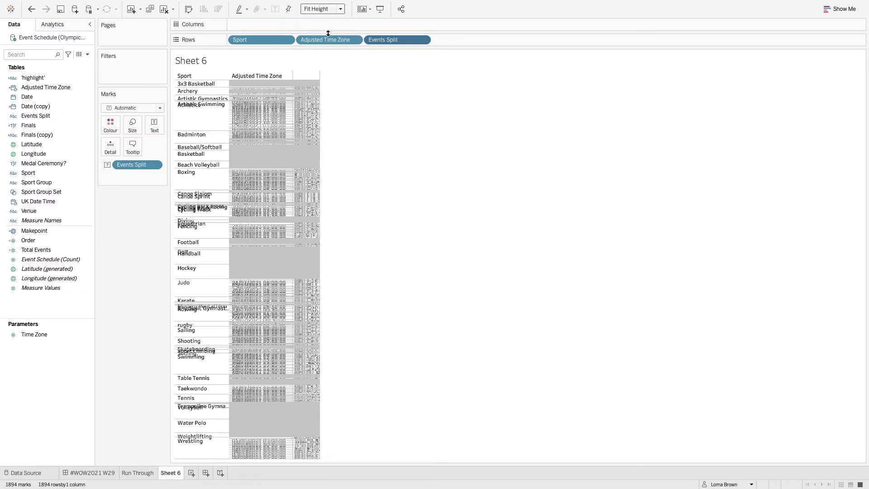
left_click(337, 10)
left_click(331, 25)
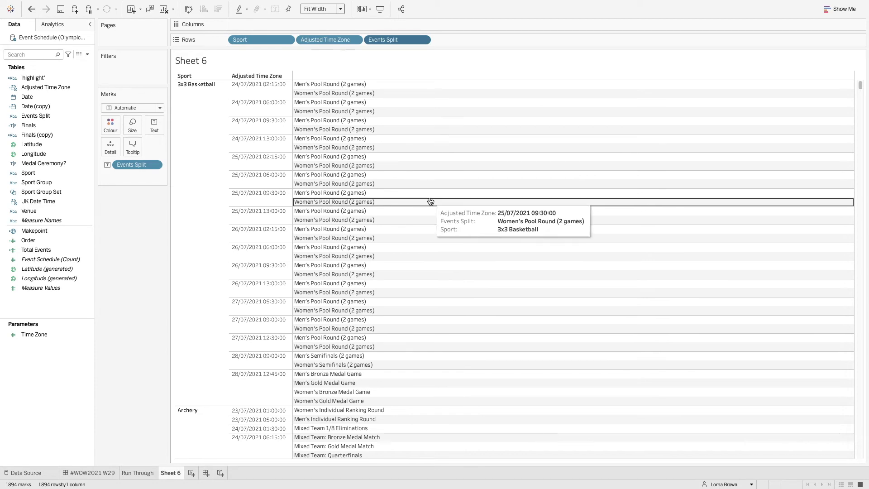
left_click(132, 473)
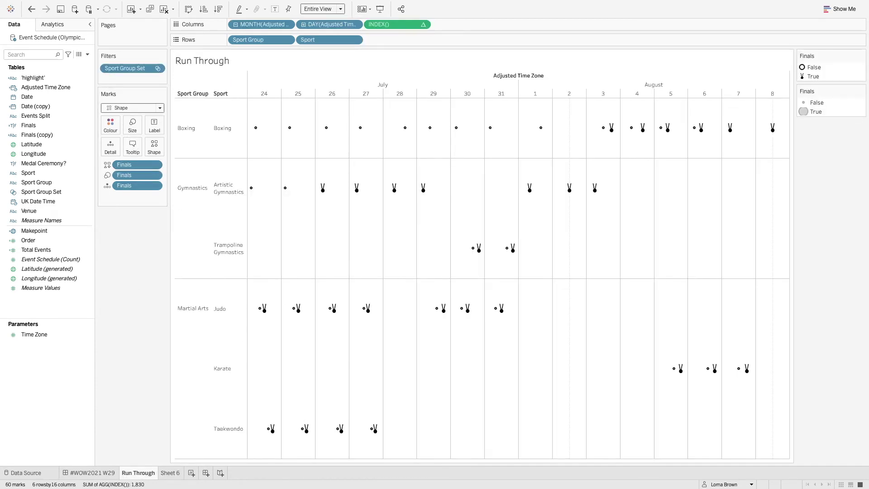
Embed Sheet 6 into the Run Through marks' tooltip.
left_click(133, 146)
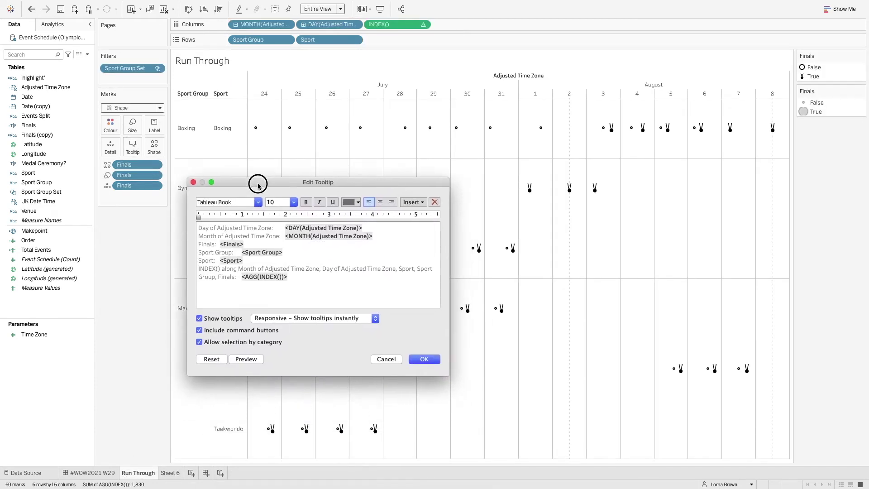
left_click(308, 279)
left_click(422, 203)
mouse_move(433, 213)
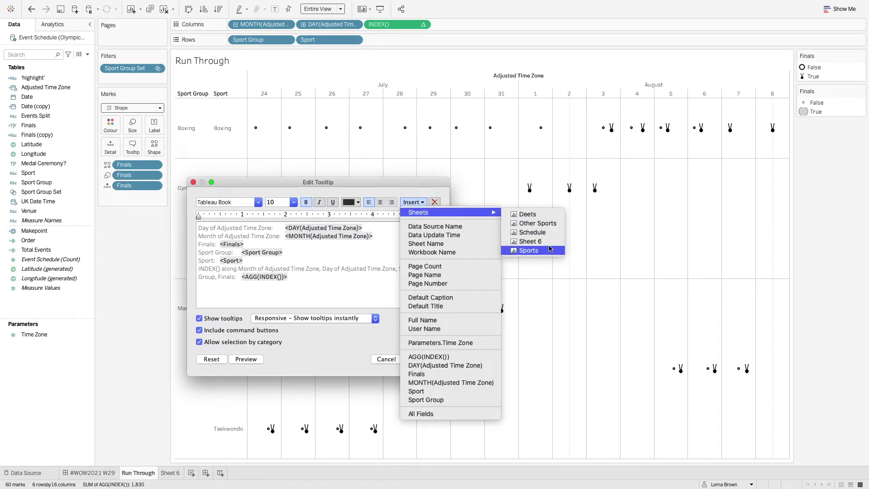
left_click(531, 241)
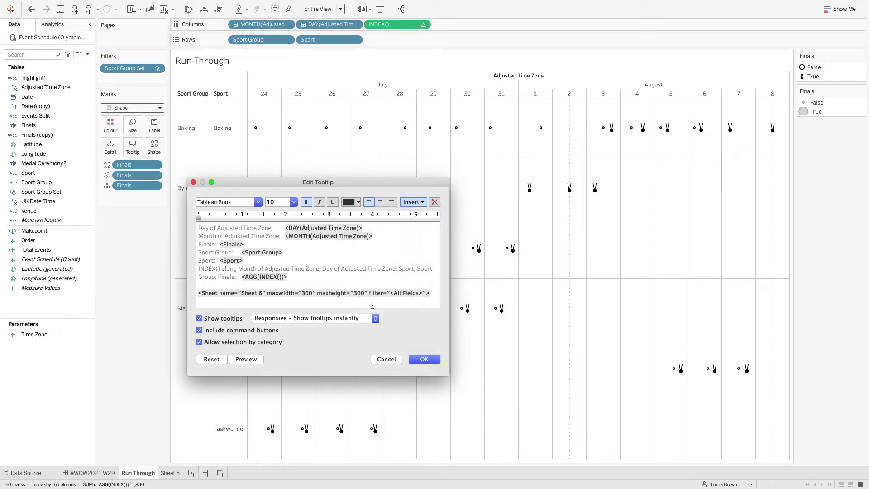
double_click(391, 293)
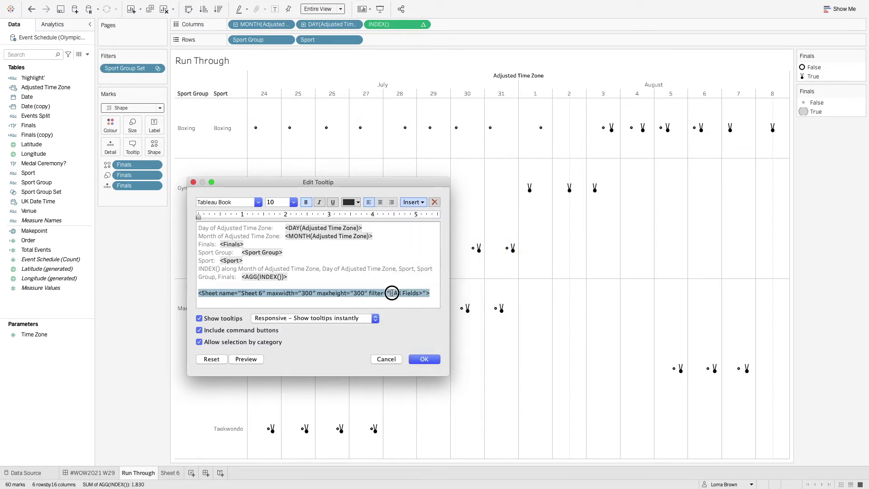
left_click(421, 359)
mouse_move(262, 309)
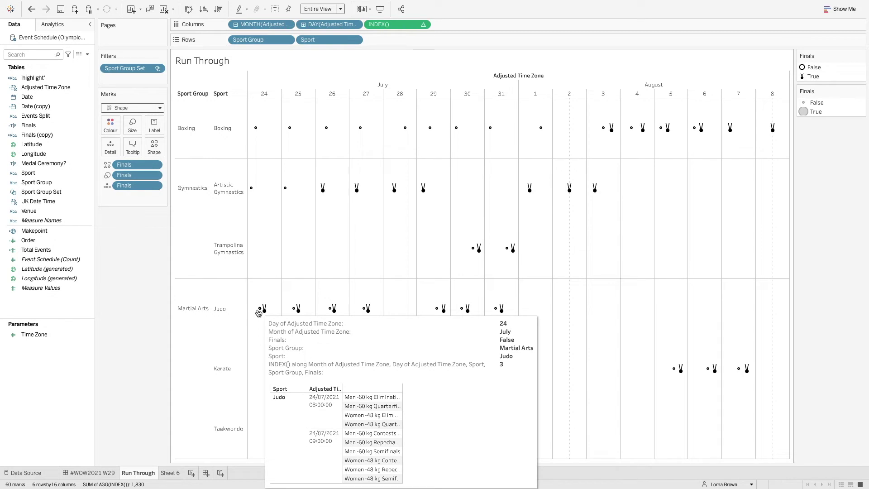
Change the embedded Sheet 6 maxwidth from 300 to 600 in the tooltip.
left_click(132, 146)
triple_click(307, 293)
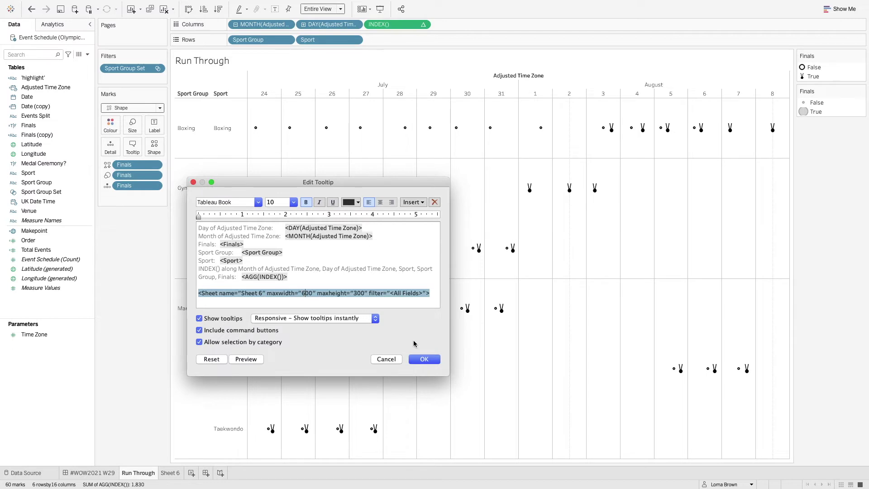
left_click(424, 359)
mouse_move(268, 312)
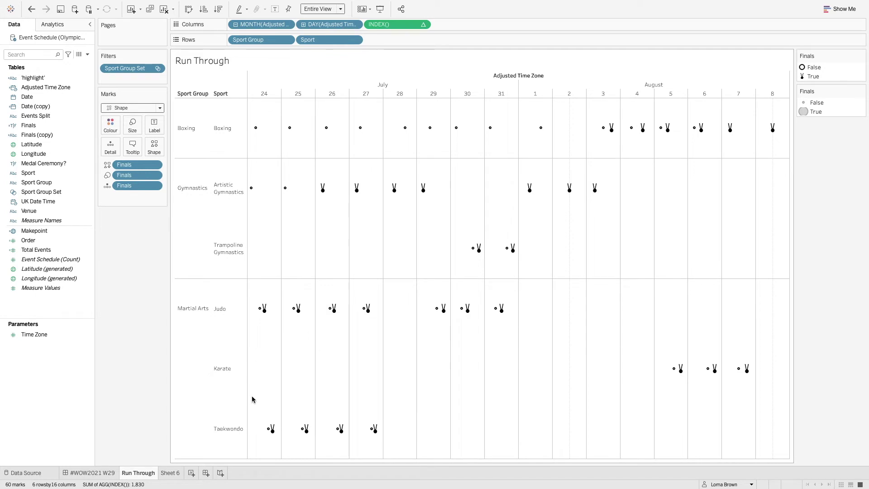
On a new sheet, chart distinct Events Split per Sport, split by Finals and sorted descending.
left_click(191, 473)
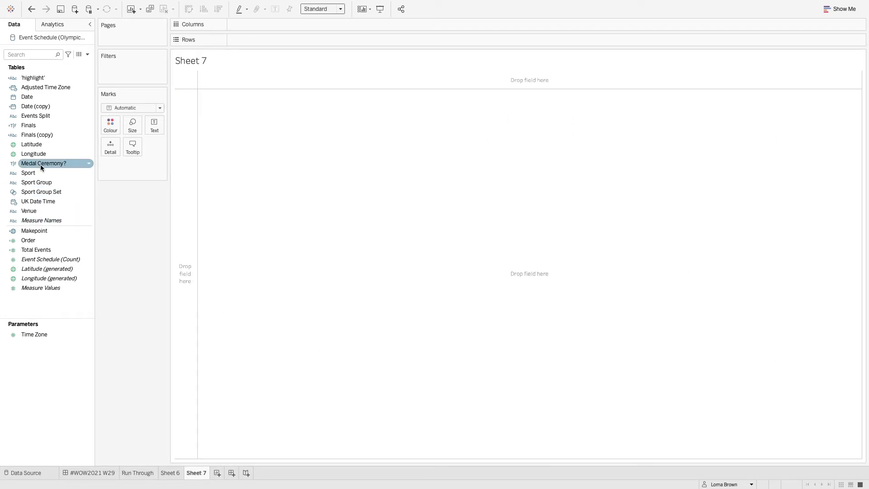
left_click_drag(52, 172, 184, 178)
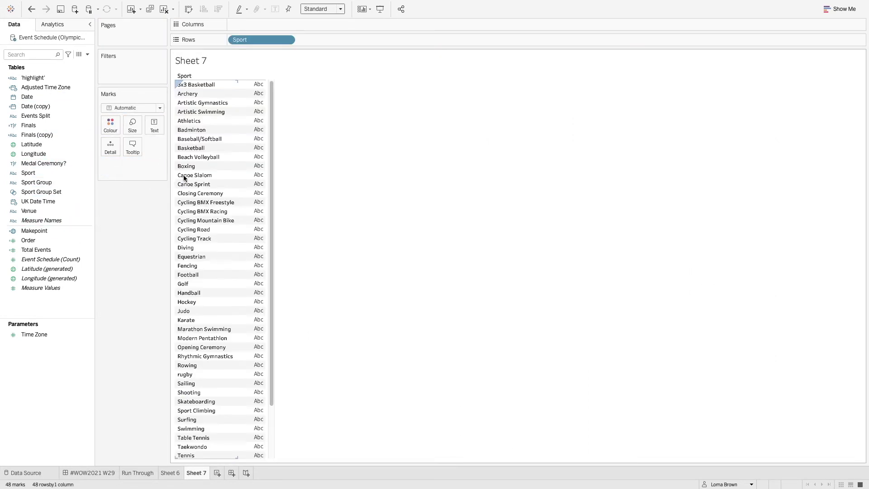
left_click(62, 191)
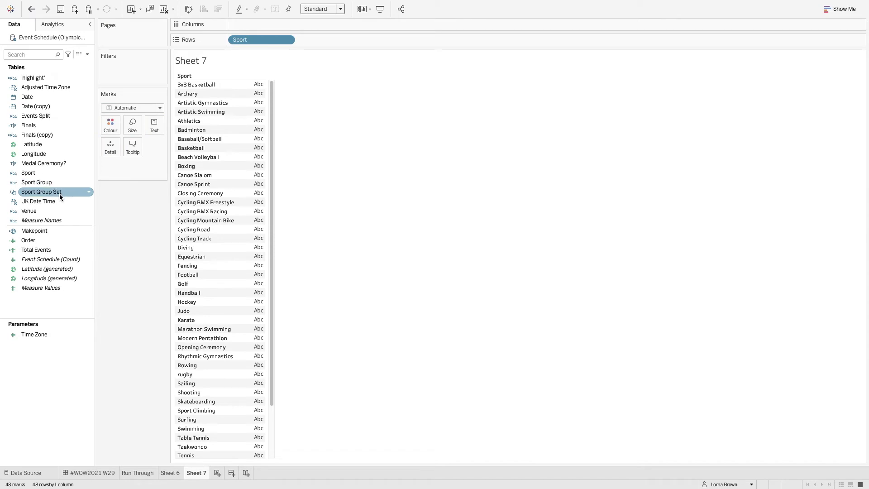
left_click(58, 115)
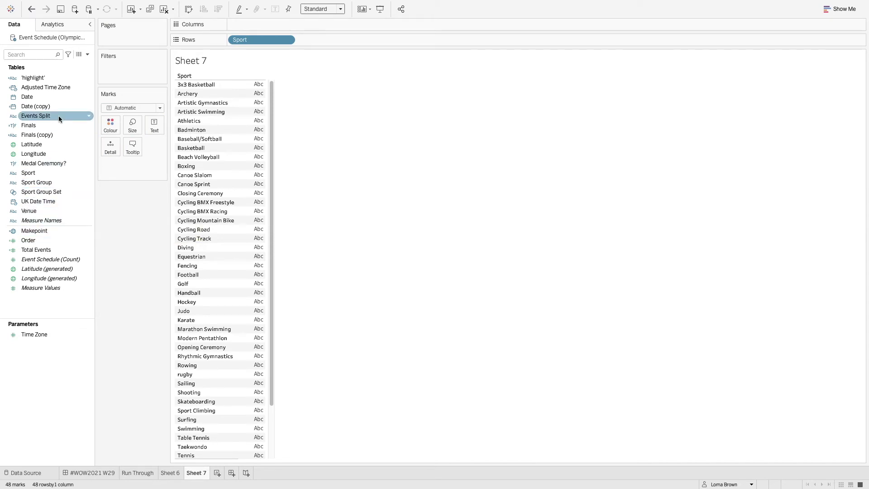
left_click_drag(57, 114, 264, 24)
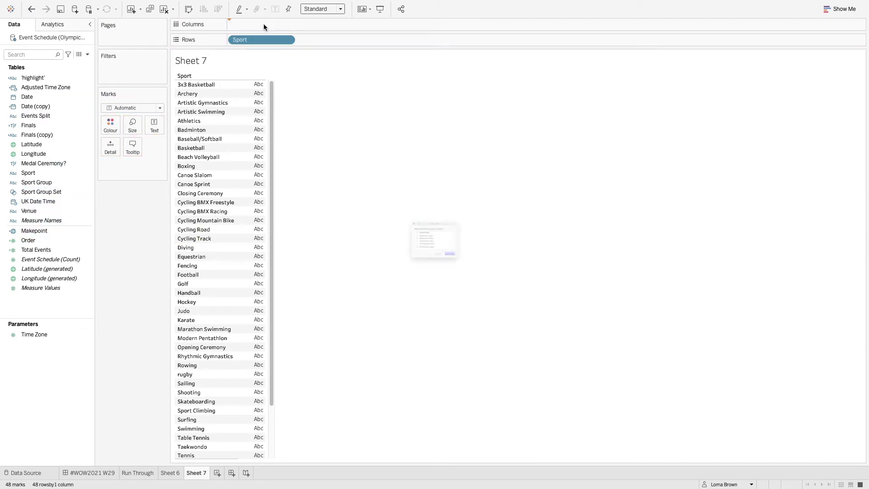
left_click(411, 254)
key("Return")
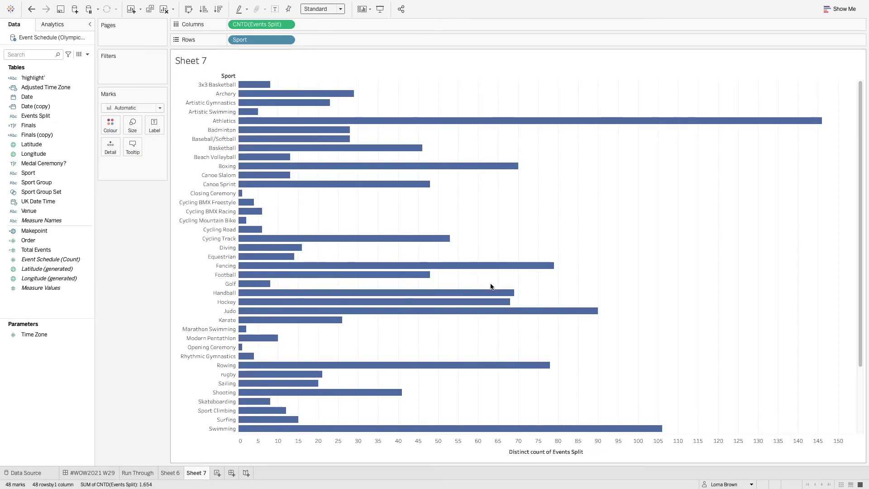
left_click_drag(29, 125, 236, 25)
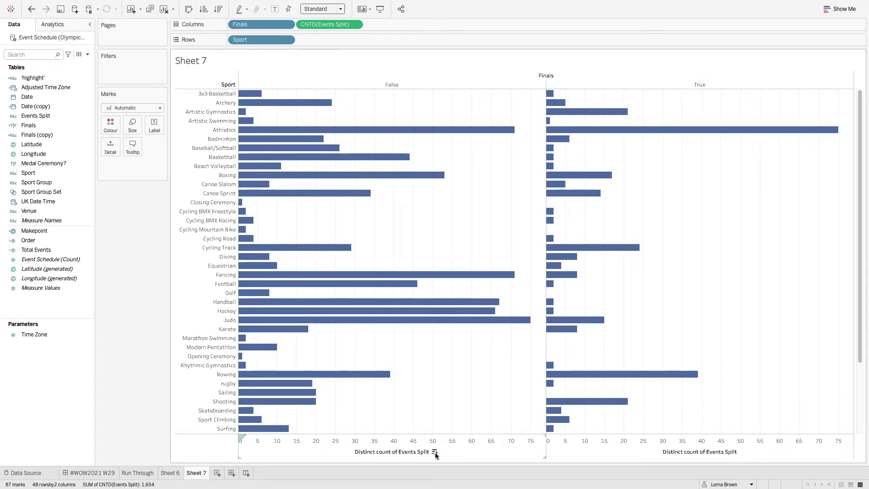
left_click(435, 452)
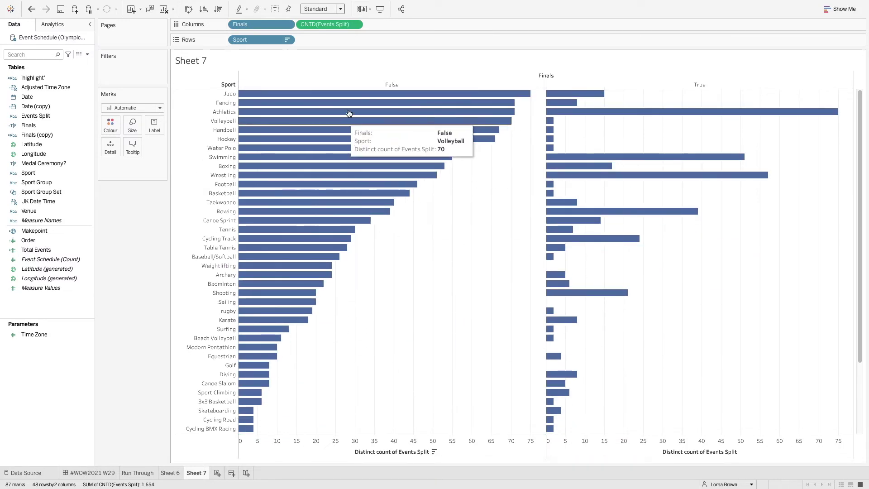
Inspect the Judo finals day details on the Olympic schedule dashboard.
left_click(98, 473)
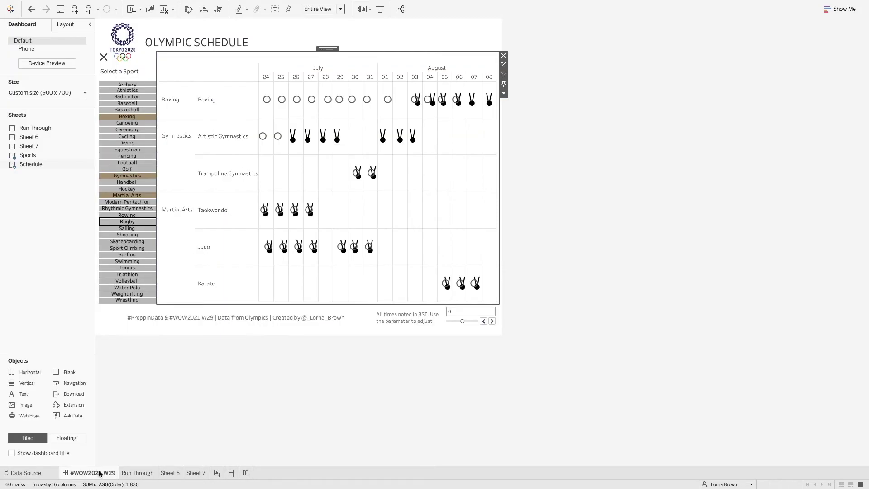
mouse_move(285, 248)
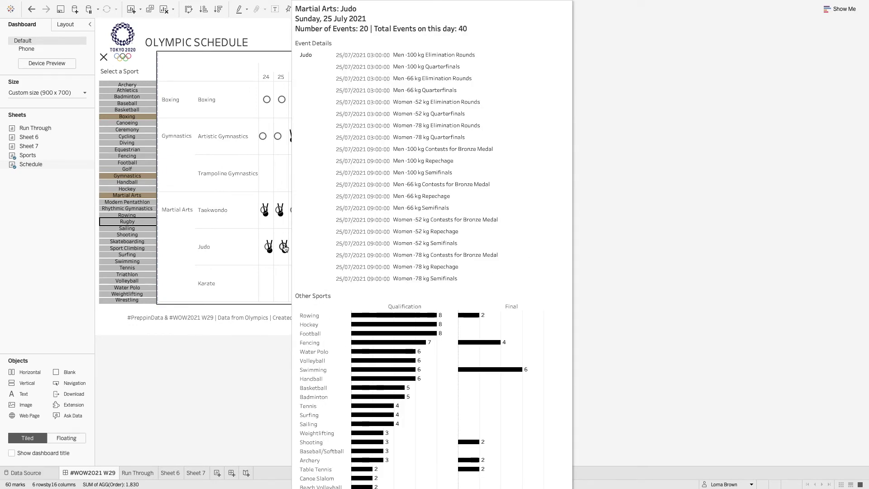
left_click(286, 256)
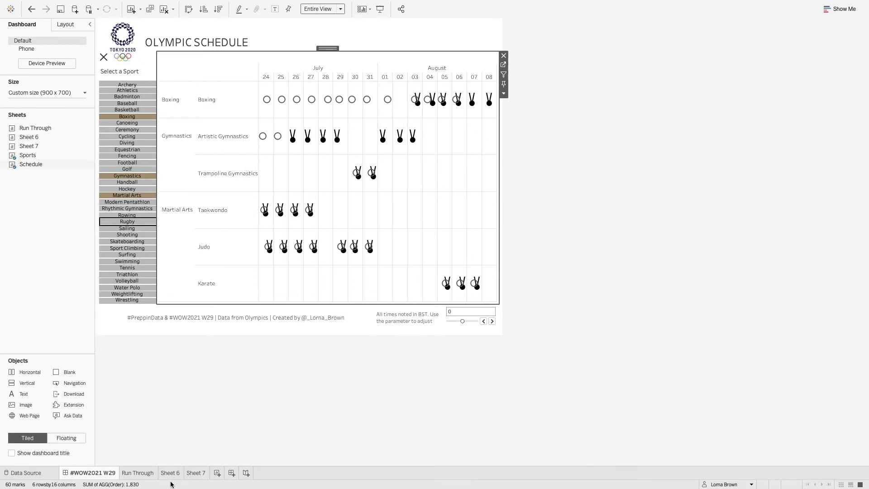
Review the Finals (copy) calculation on Sheet 7 without changing it.
left_click(191, 473)
right_click(62, 135)
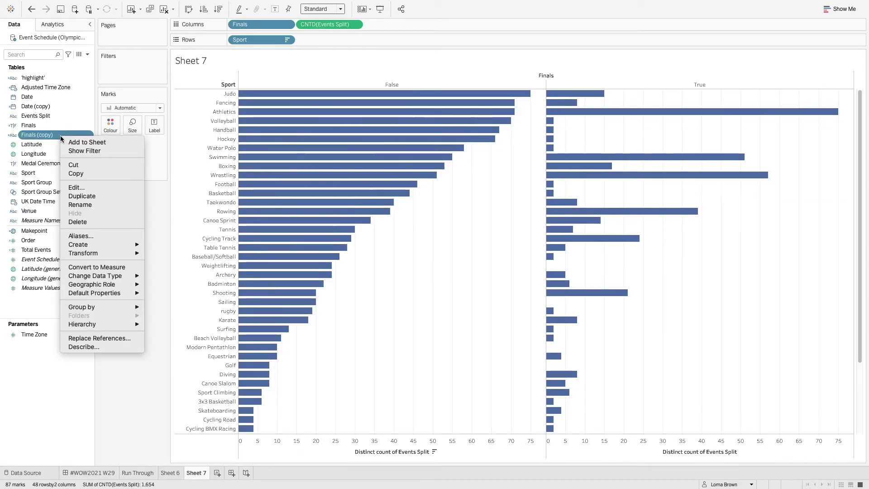
left_click(85, 187)
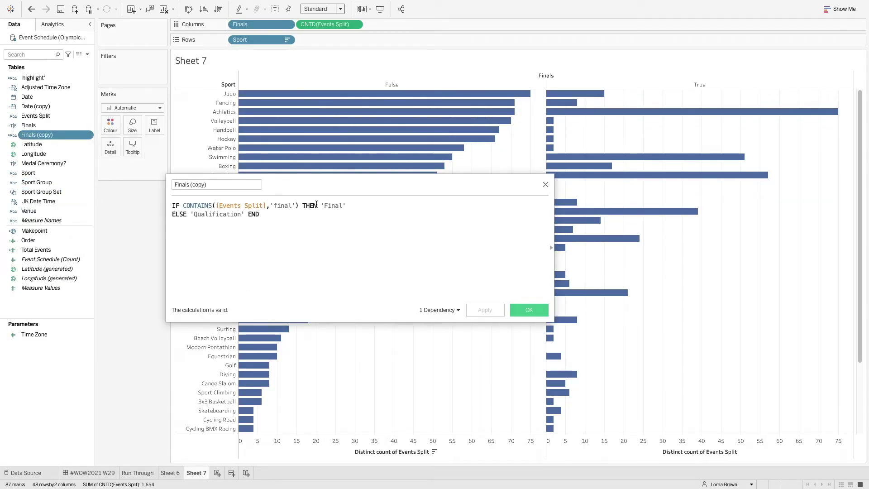
key("Escape")
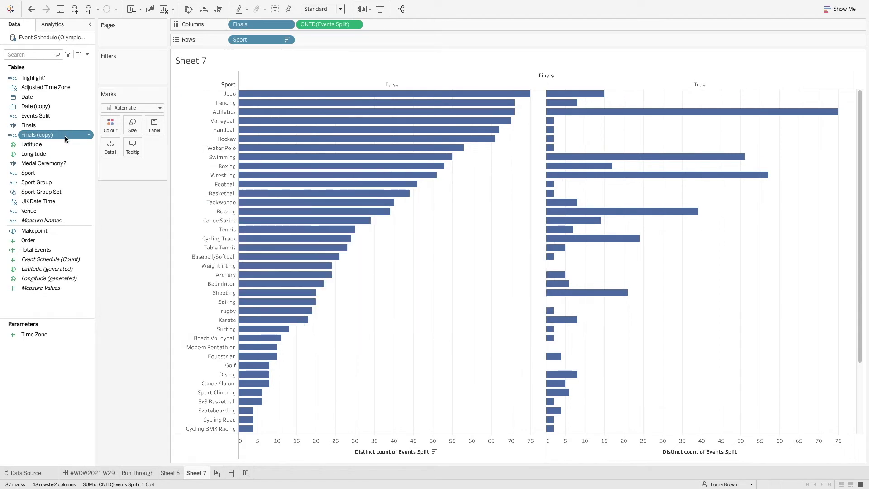
Replace Finals with Finals (copy) on Columns and sort sports by Qualification count.
left_click_drag(62, 136, 262, 22)
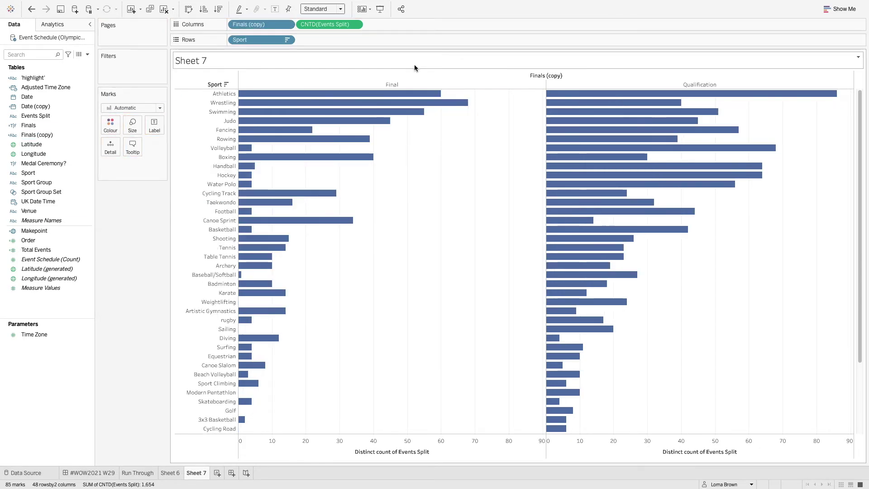
left_click(435, 452)
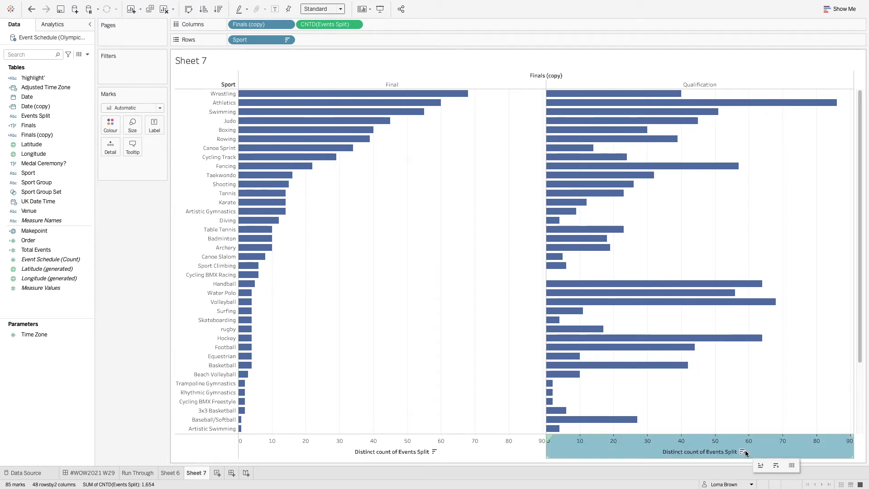
left_click(742, 451)
Move the Qualification panel before Final and hide the column field label.
left_click_drag(648, 86, 267, 87)
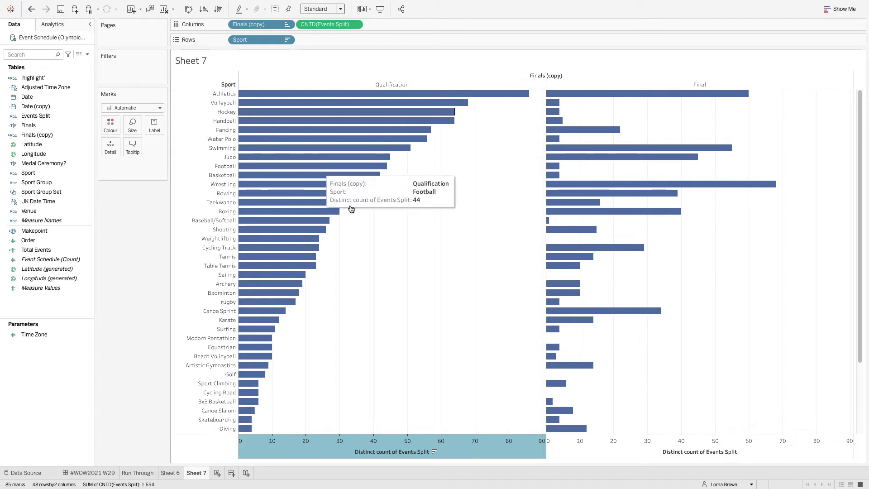
right_click(505, 77)
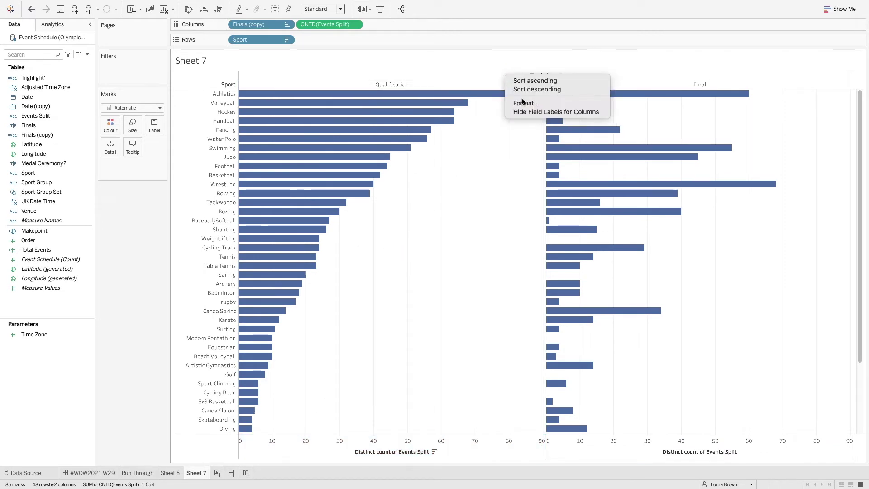
left_click(530, 113)
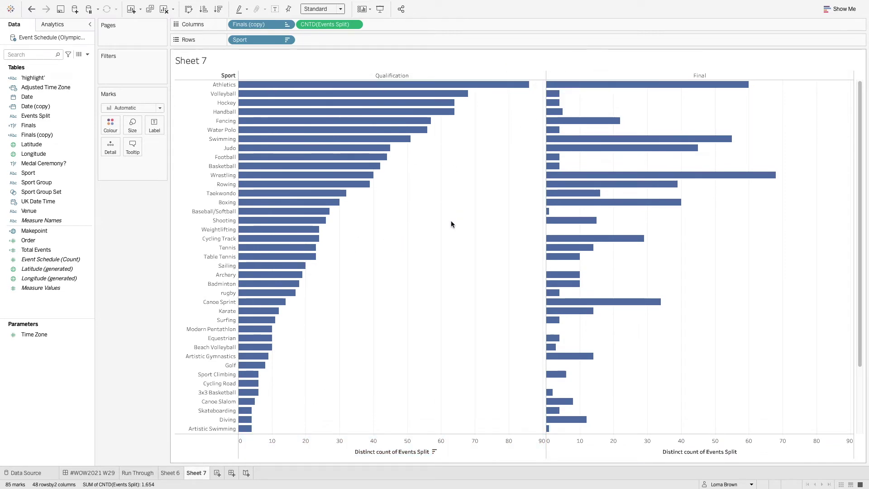
Embed Sheet 7 on a new line in the Run Through tooltip, below Sheet 6.
left_click(145, 473)
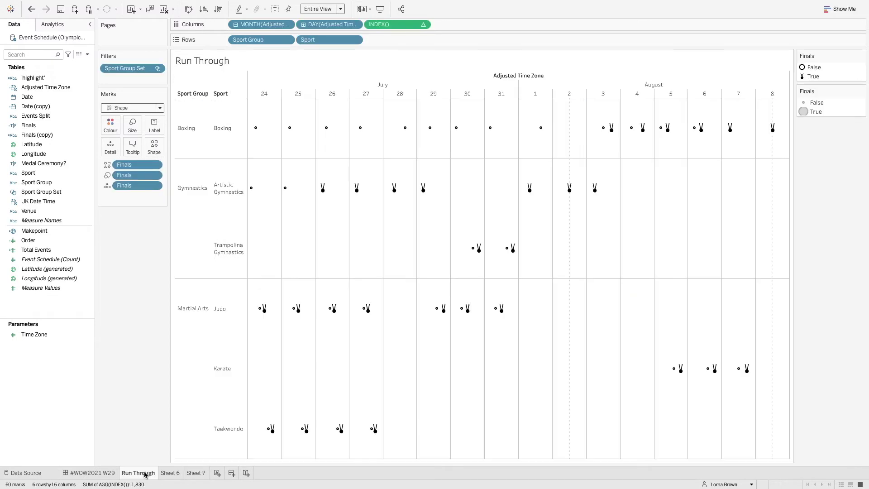
left_click(131, 146)
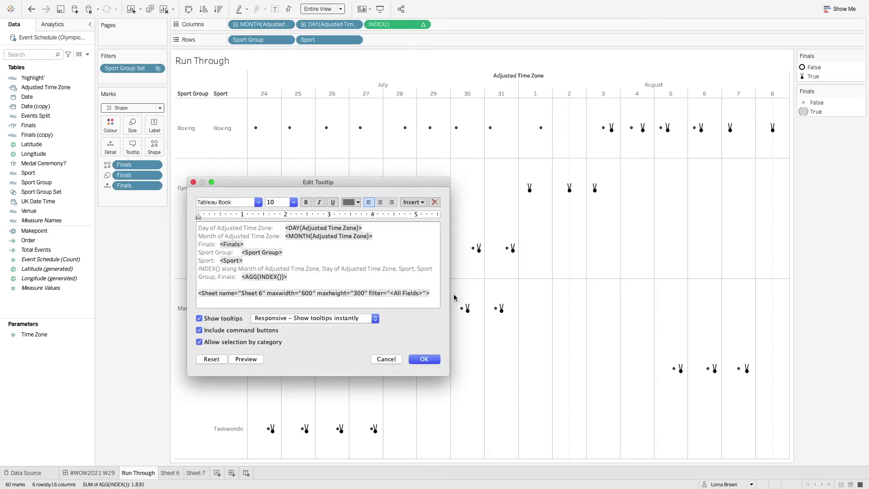
key("Return")
key("Return")
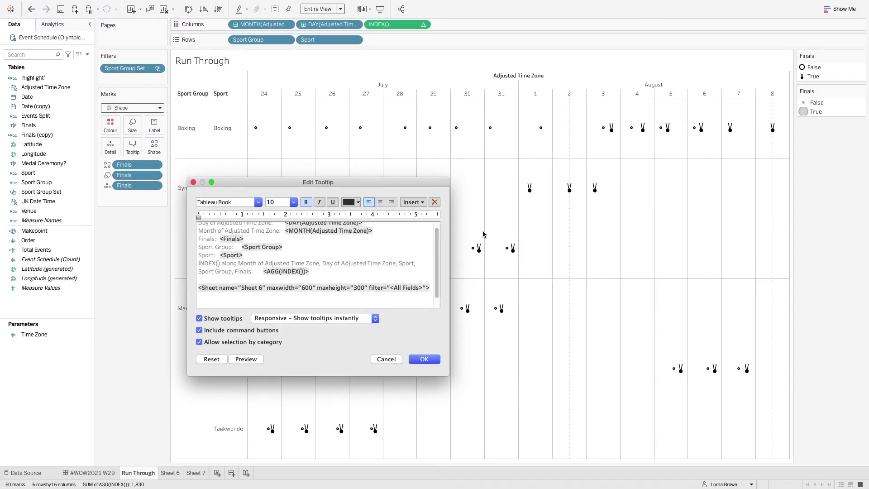
left_click(413, 202)
mouse_move(457, 213)
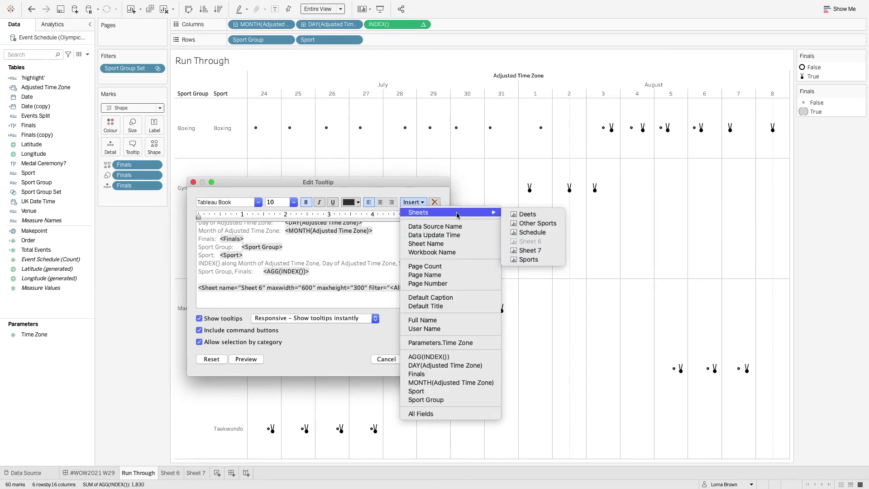
left_click(529, 250)
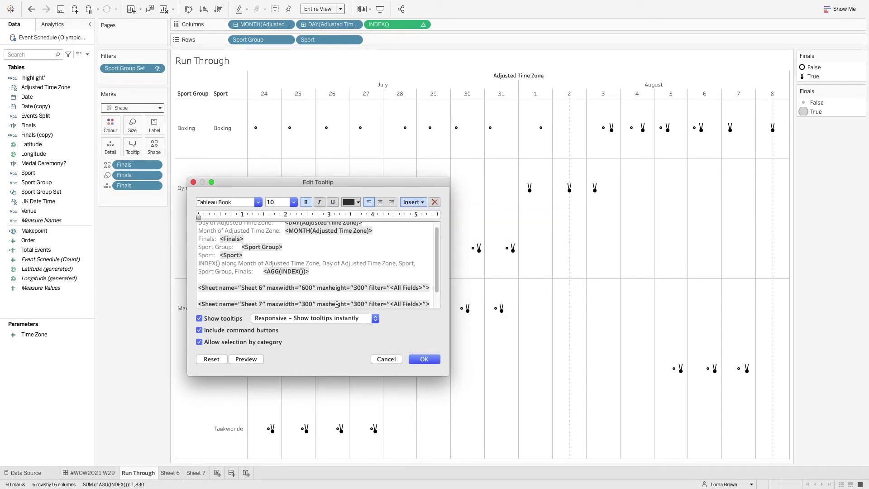
Filter the embedded Sheet 7 by DAY(Adjusted Time Zone), confirm, and test it on a mark.
triple_click(310, 304)
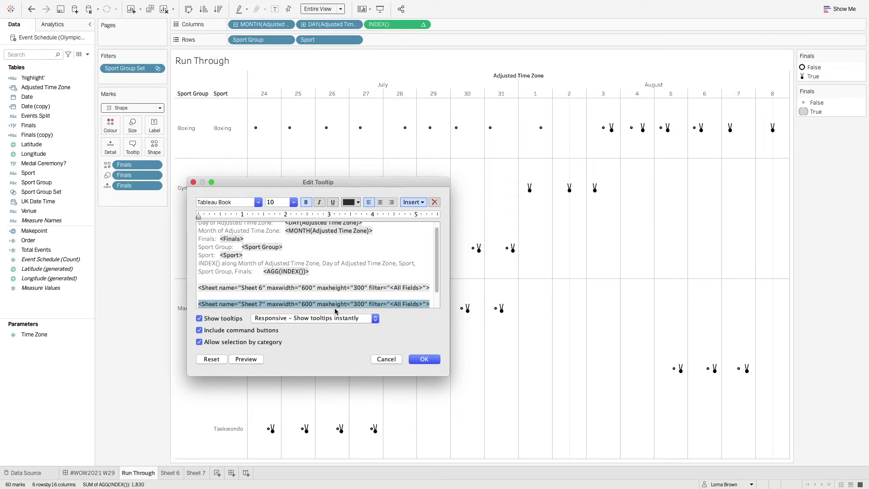
left_click(398, 302)
left_click_drag(422, 304, 391, 304)
left_click(413, 203)
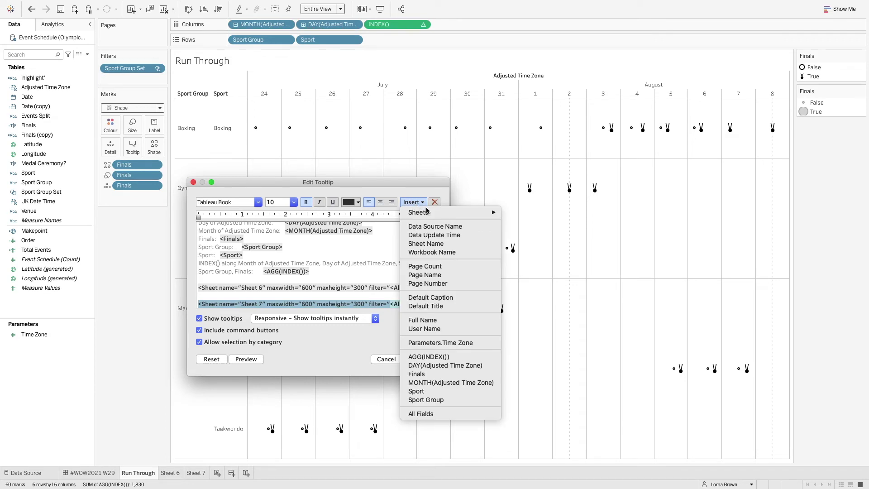
mouse_move(435, 216)
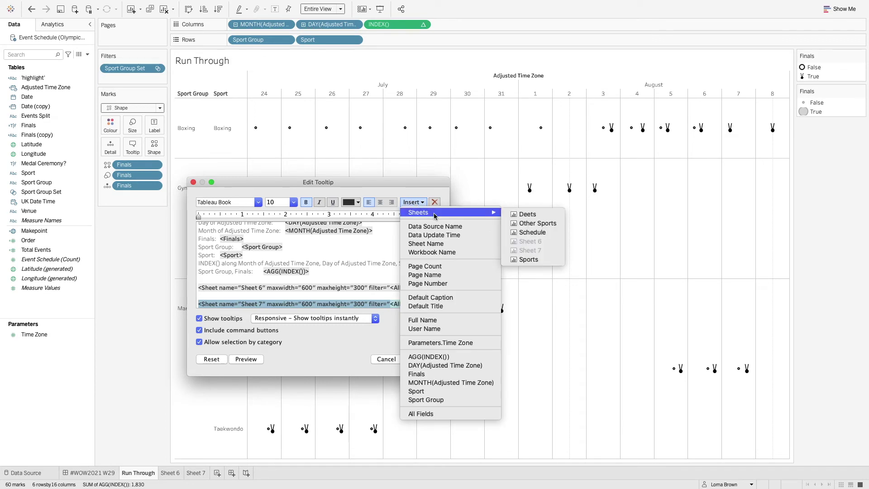
left_click(437, 365)
scroll(317, 292, "down", 2)
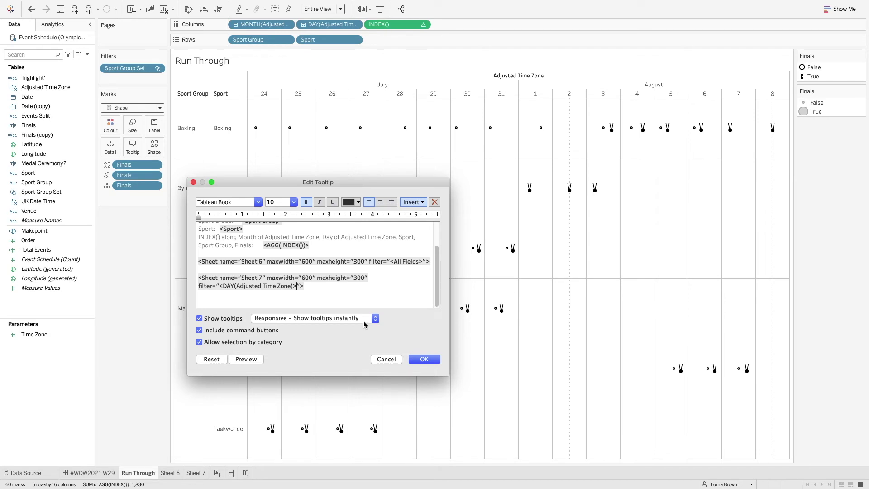
left_click(428, 362)
mouse_move(262, 309)
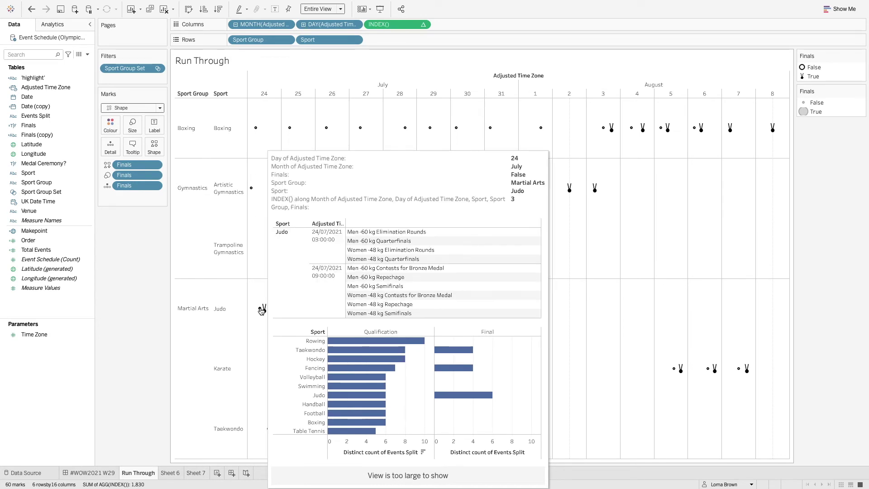
Show count labels on Sheet 7's Qualification and Final bars and adjust the count axis.
left_click(195, 473)
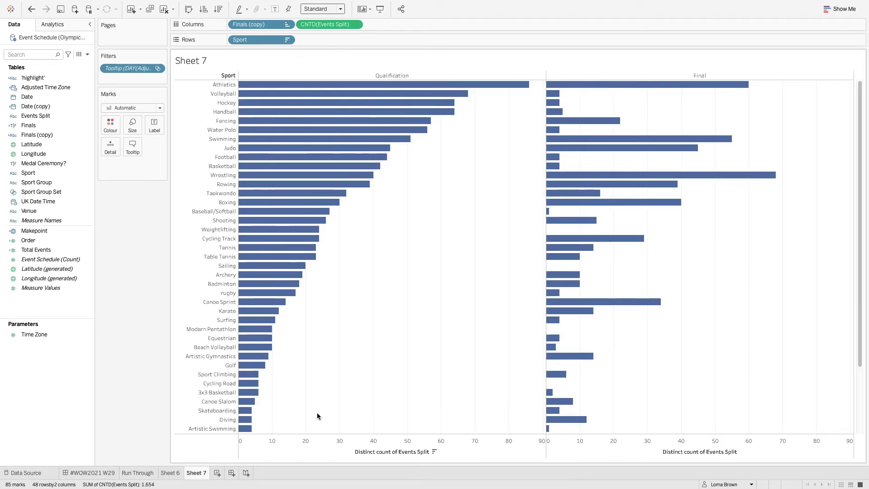
left_click(154, 126)
left_click(177, 146)
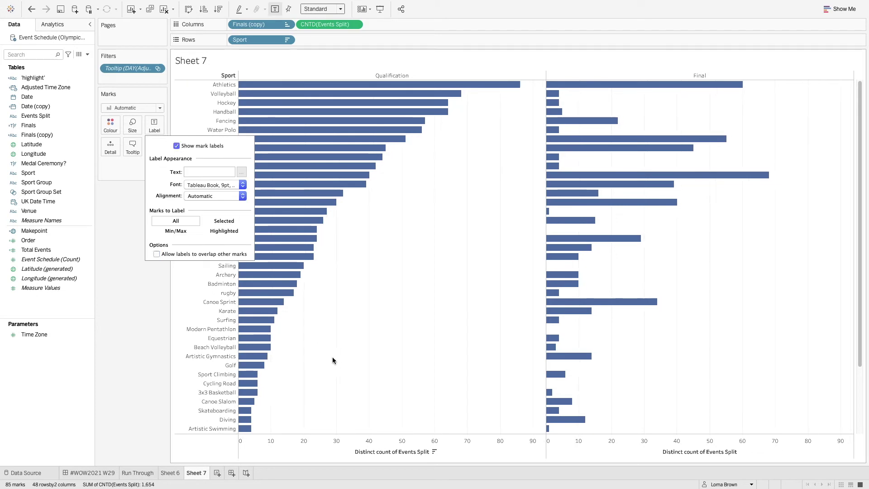
right_click(317, 446)
left_click(346, 429)
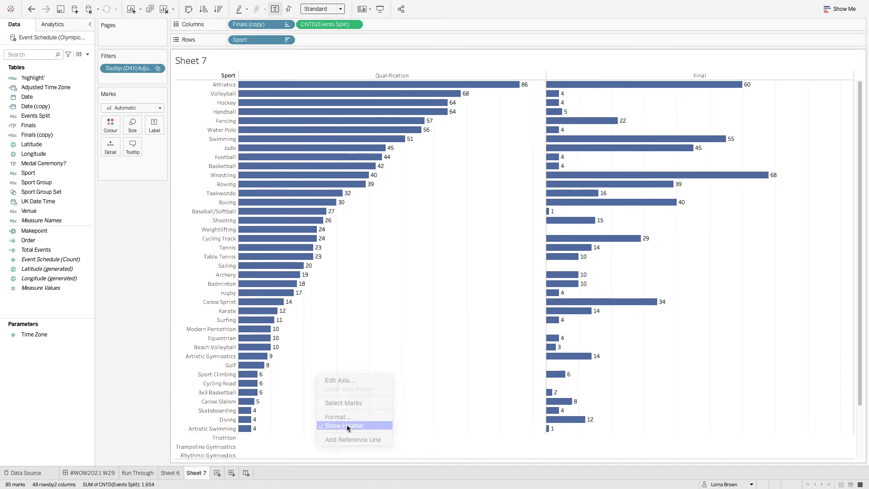
Recheck the Sheet 7 tag in the Run Through tooltip and confirm it.
left_click(138, 472)
left_click(133, 147)
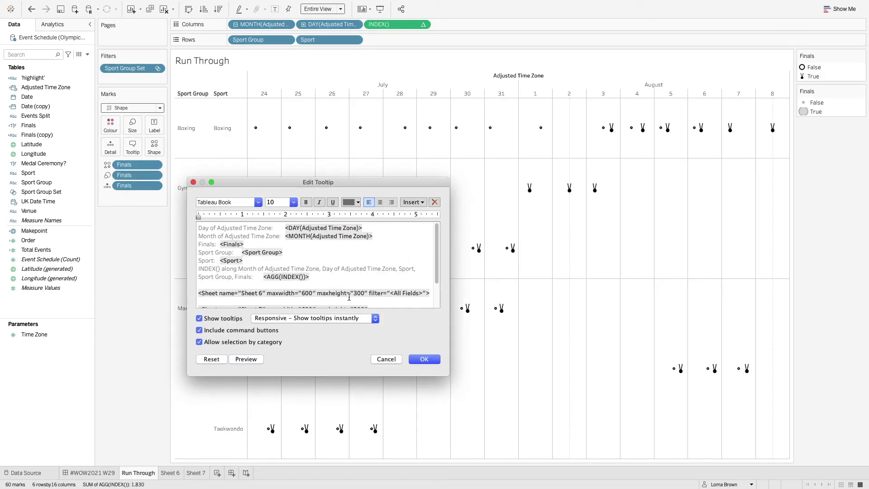
scroll(350, 298, "down", 2)
triple_click(356, 277)
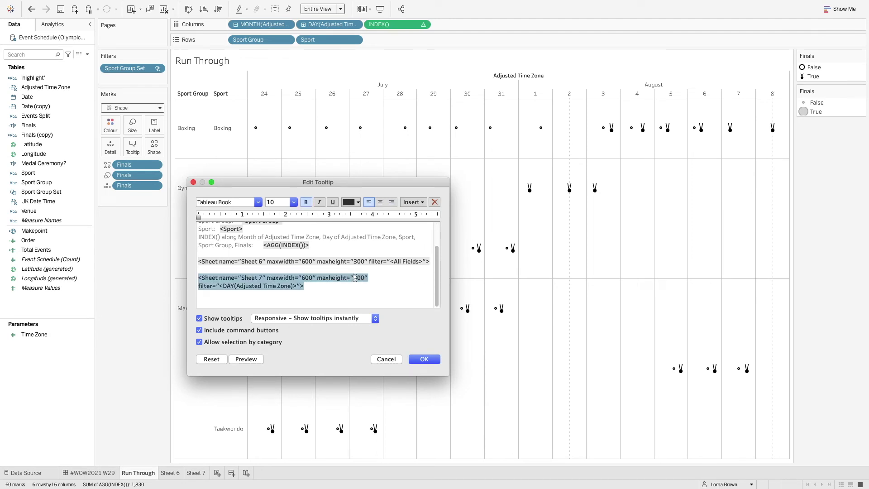
left_click(425, 359)
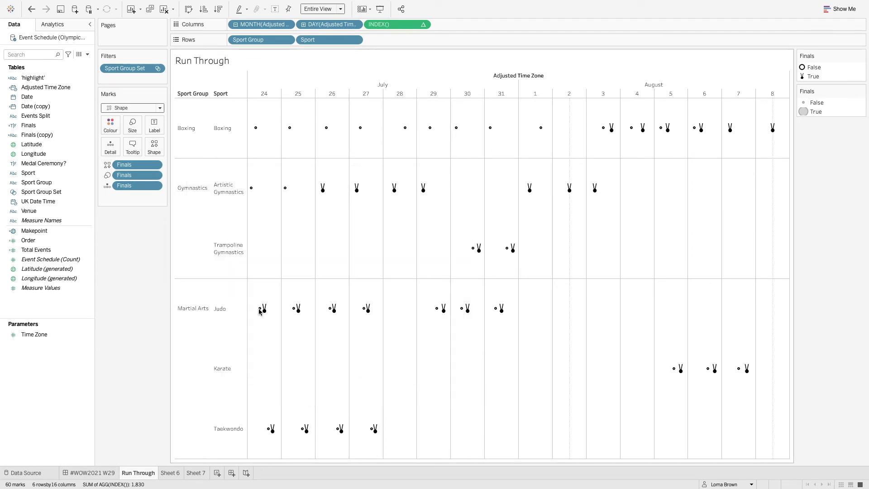
mouse_move(260, 311)
Create a new dashboard with a horizontal container holding the Run Through schedule.
left_click(231, 473)
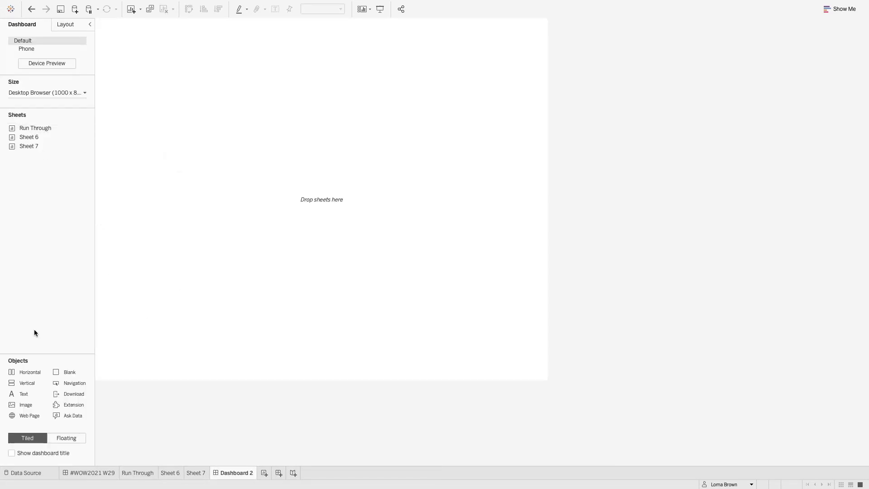
left_click_drag(31, 373, 234, 205)
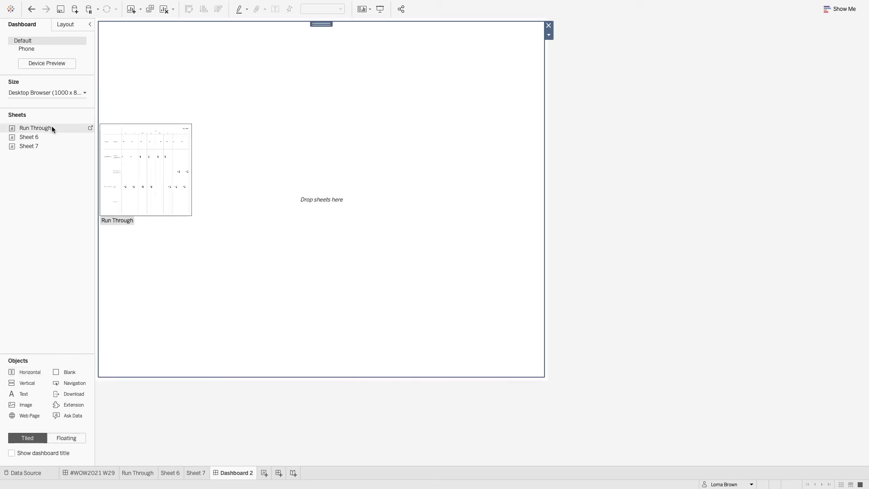
left_click_drag(48, 127, 317, 145)
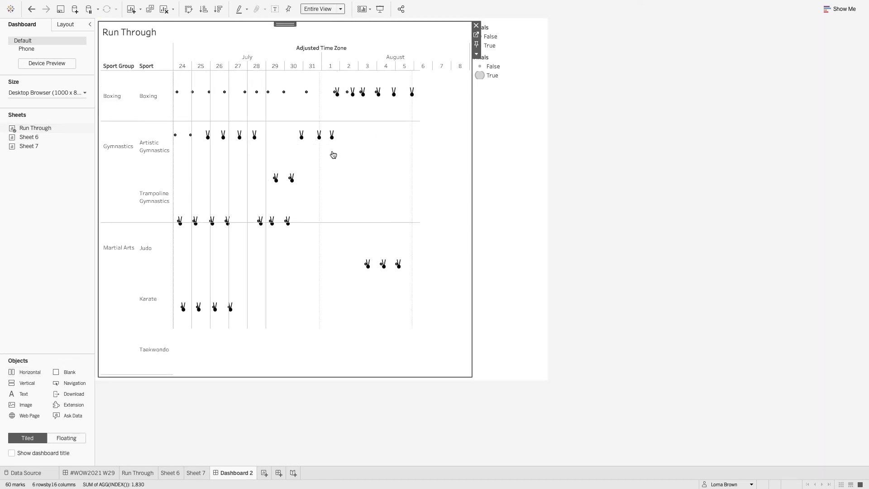
Remove the container holding both Finals legends from the dashboard.
left_click(520, 39)
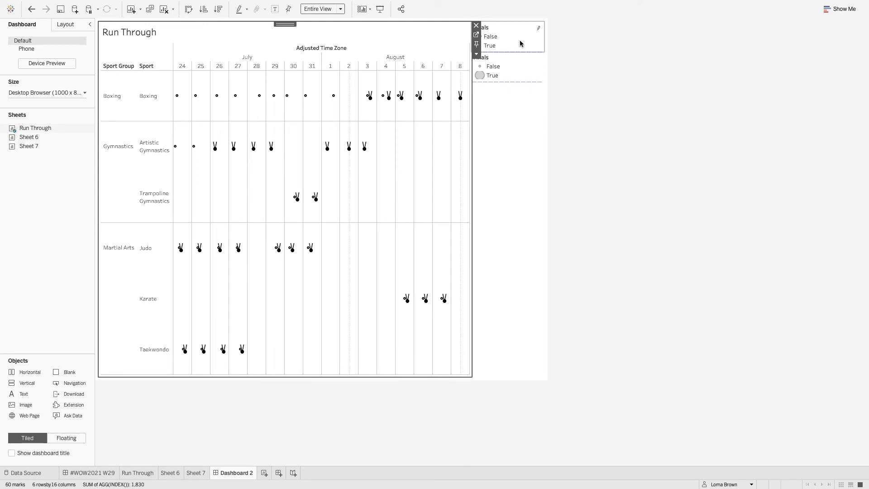
double_click(514, 29)
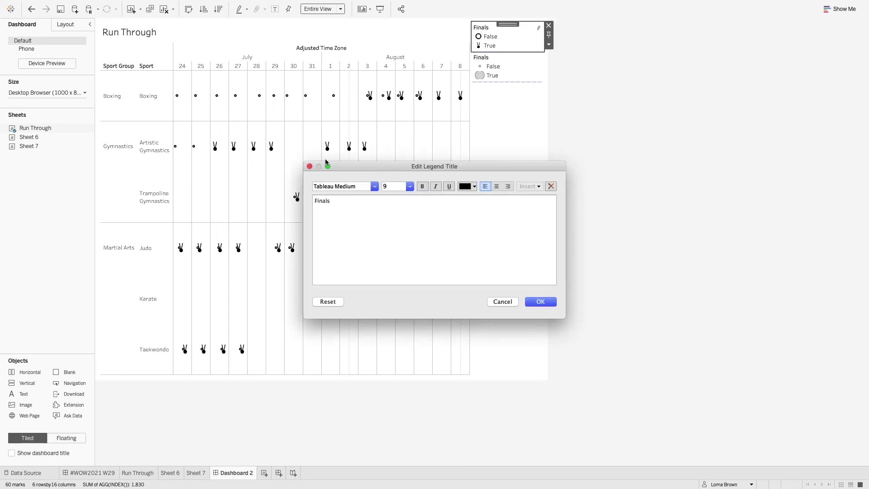
left_click(310, 167)
double_click(508, 24)
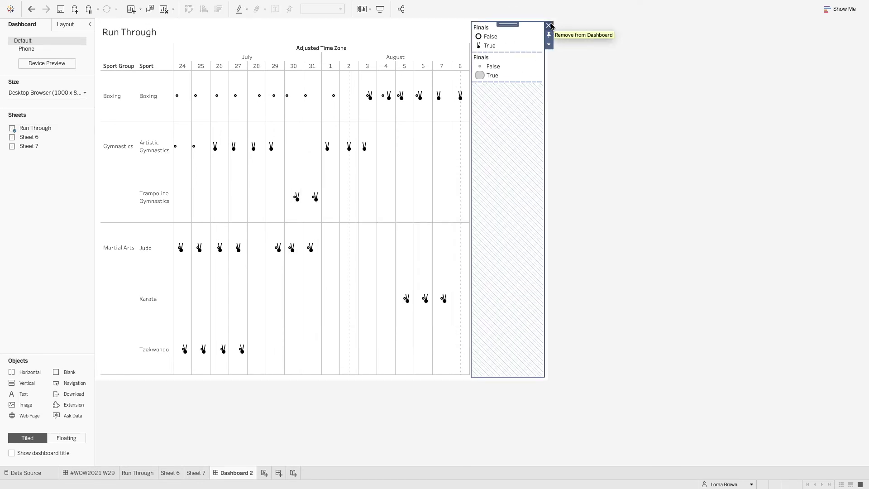
left_click(550, 26)
Confirm the legend removal and start Sheet 8 with Sport rows coloured by Sport Group Set.
left_click(482, 256)
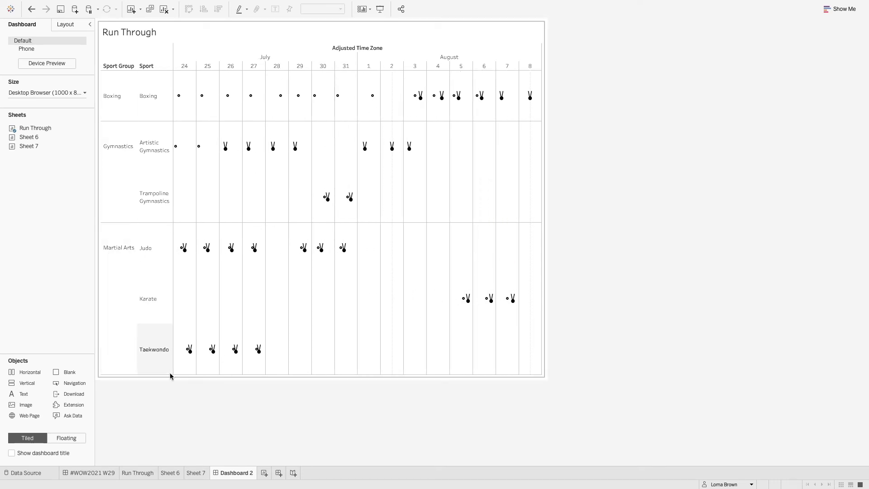
left_click(264, 473)
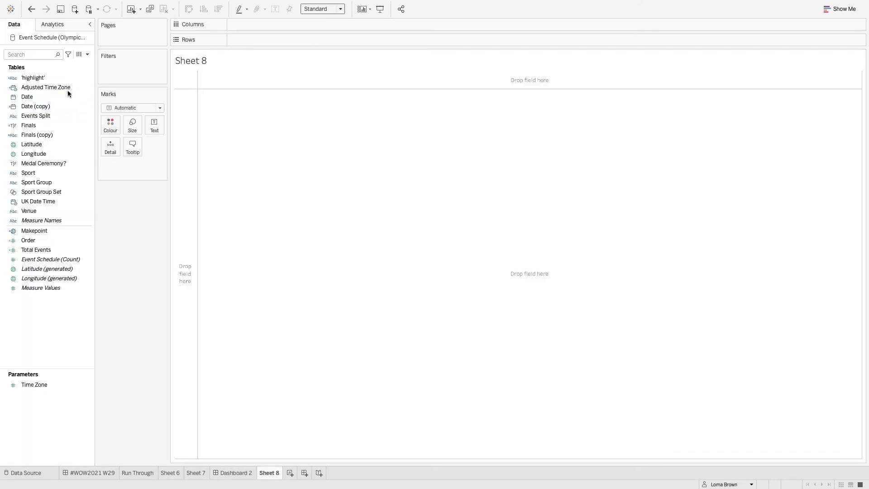
left_click_drag(53, 194, 111, 125)
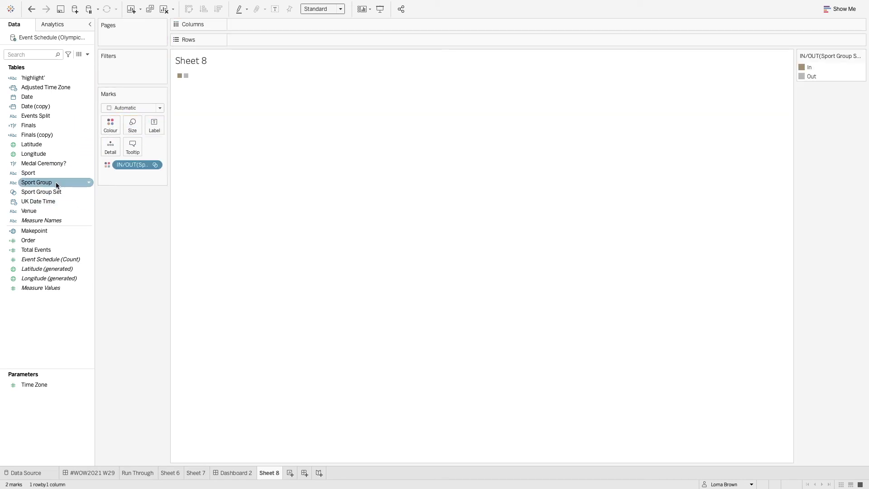
left_click_drag(52, 172, 154, 125)
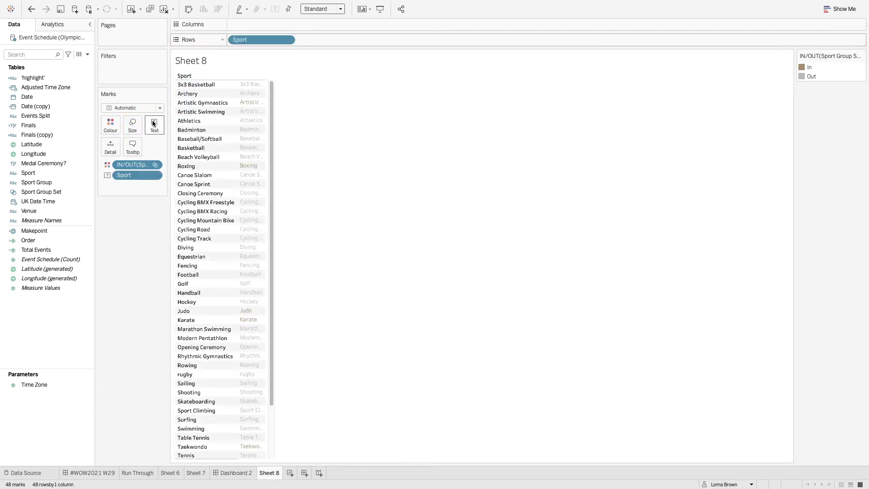
Put an ad-hoc avg(1) calculation on Columns to make equal-length bars.
double_click(258, 24)
type("avg(1)")
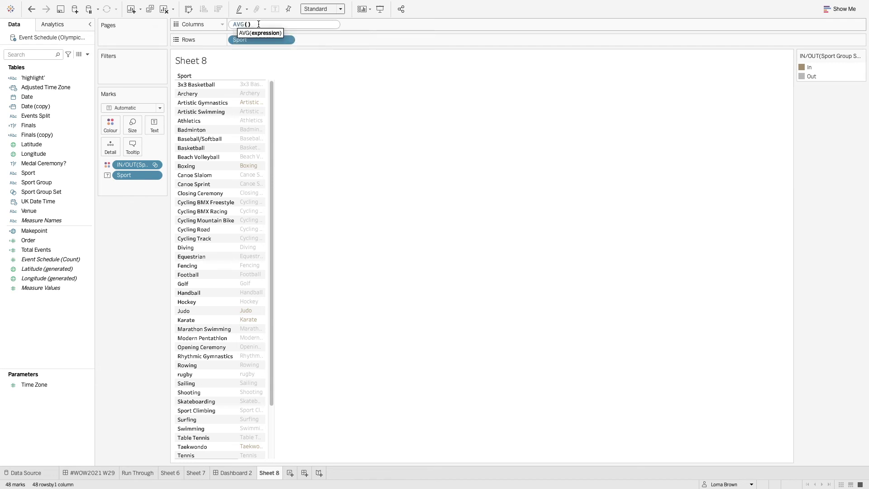
key("Return")
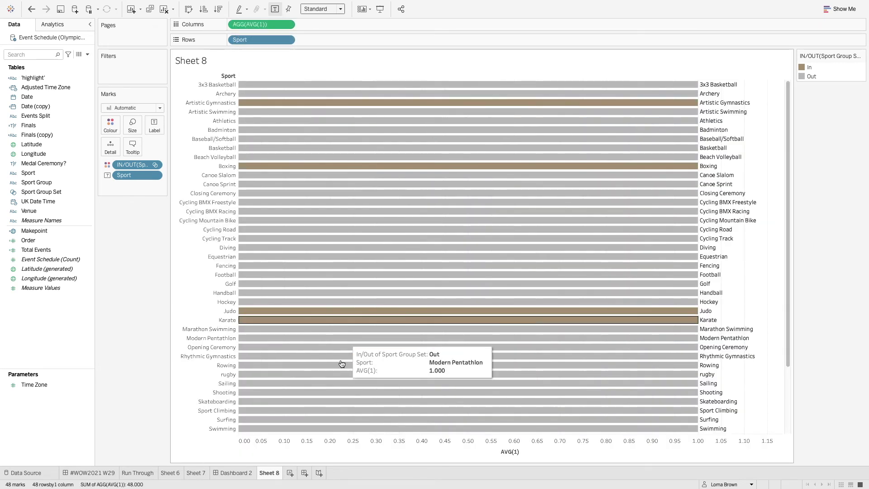
Fix the AVG(1) axis range from 0 to 1.
right_click(317, 442)
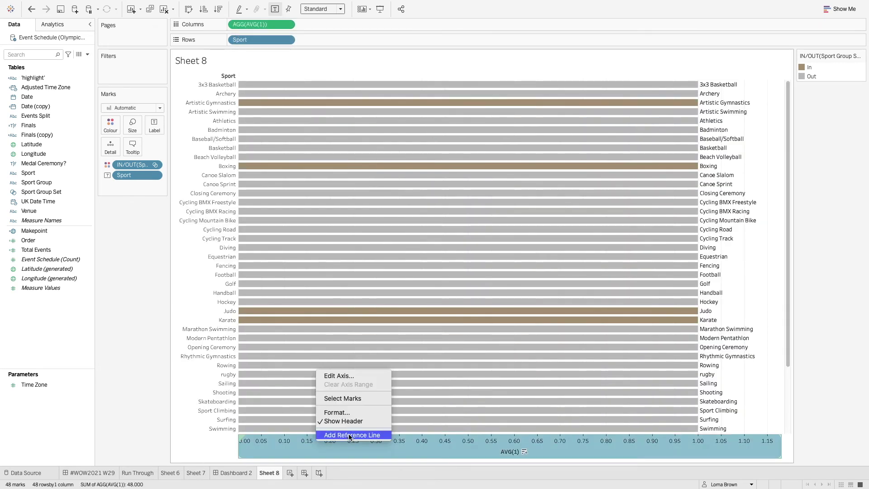
left_click(350, 374)
left_click(349, 188)
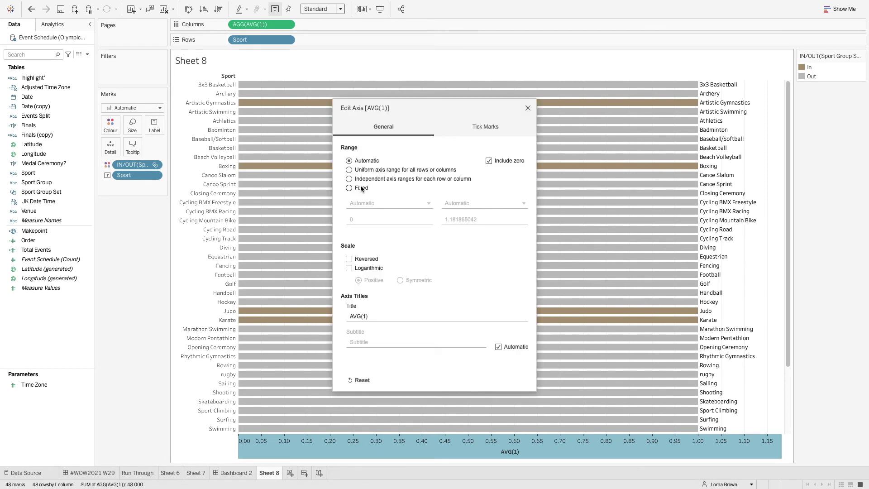
left_click(454, 219)
left_click_drag(454, 219, 490, 219)
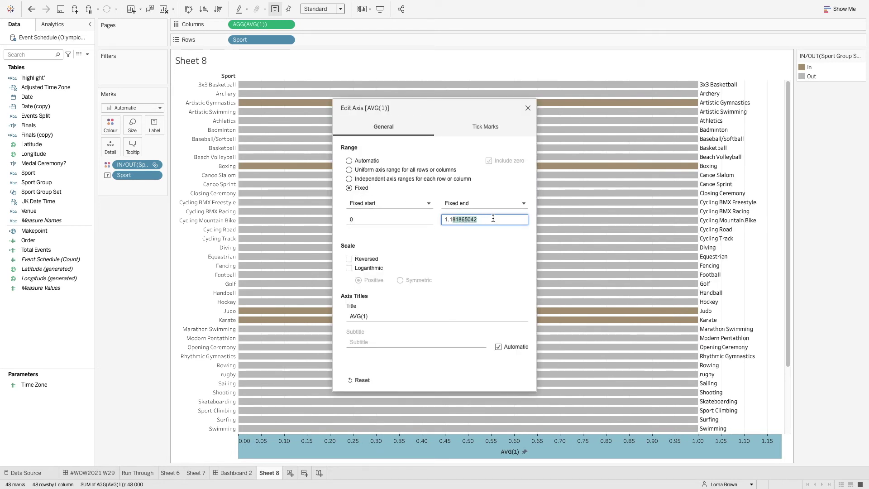
type("1.")
left_click(528, 107)
Centre each sport's name horizontally on its bar.
left_click(154, 125)
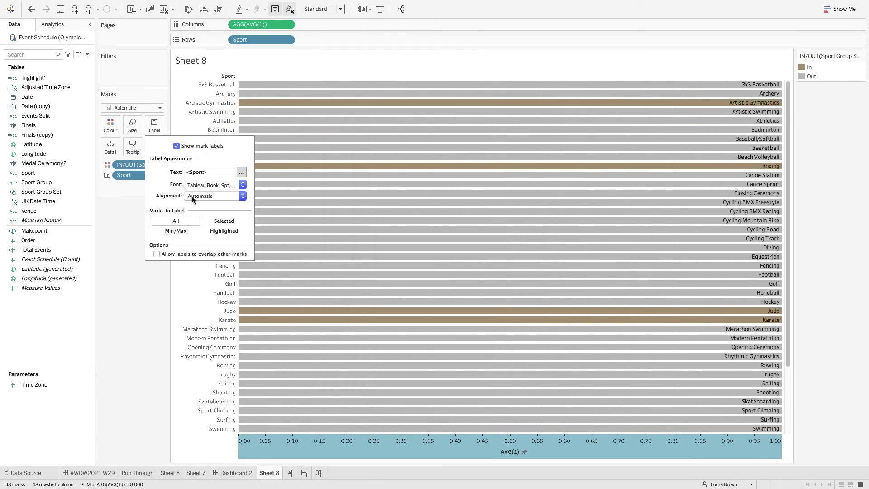
left_click(192, 200)
left_click(209, 237)
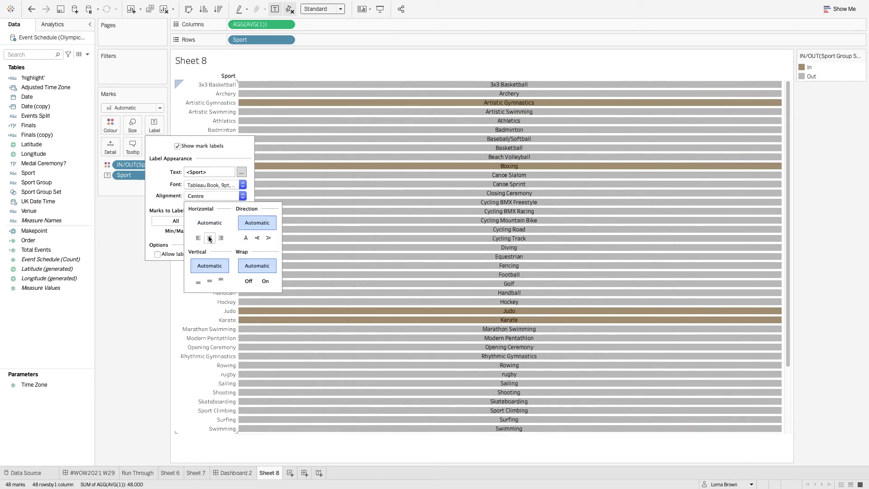
left_click(172, 338)
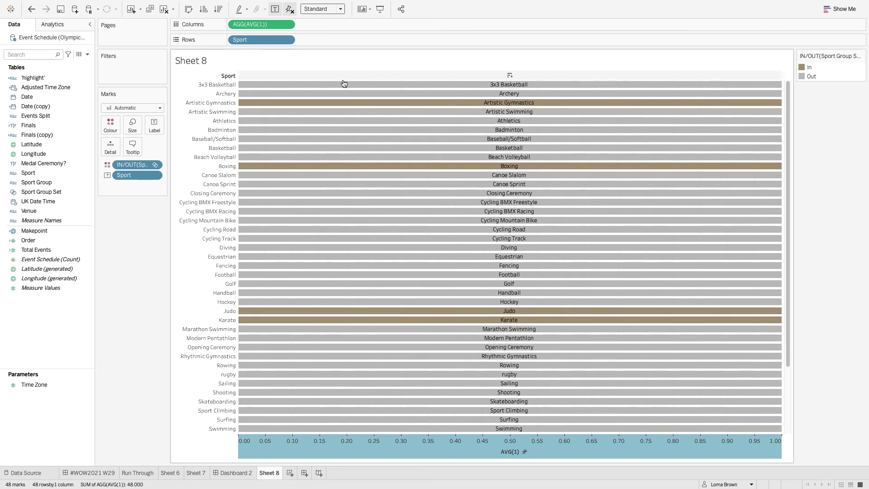
Label the bars with Sport Group and show one row per Sport Group.
left_click(52, 191)
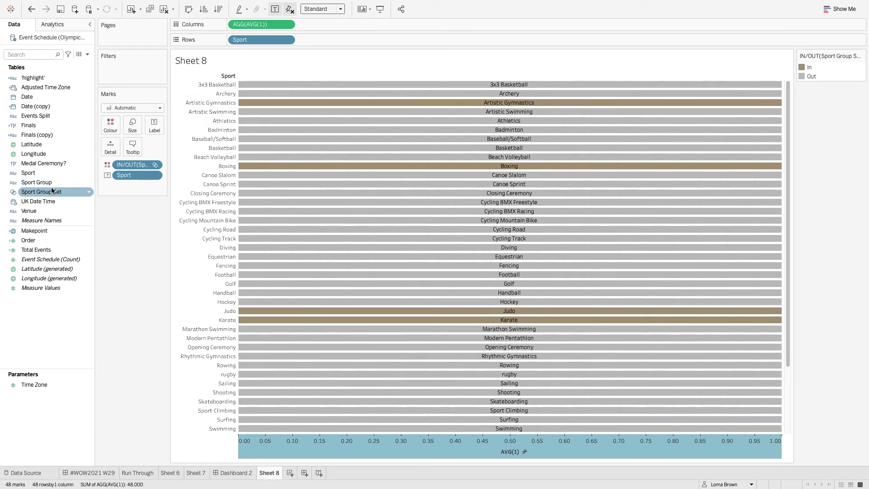
left_click_drag(49, 182, 136, 175)
left_click_drag(68, 183, 261, 41)
Hide the AVG(1) axis and fit the bar list to the entire view.
right_click(345, 399)
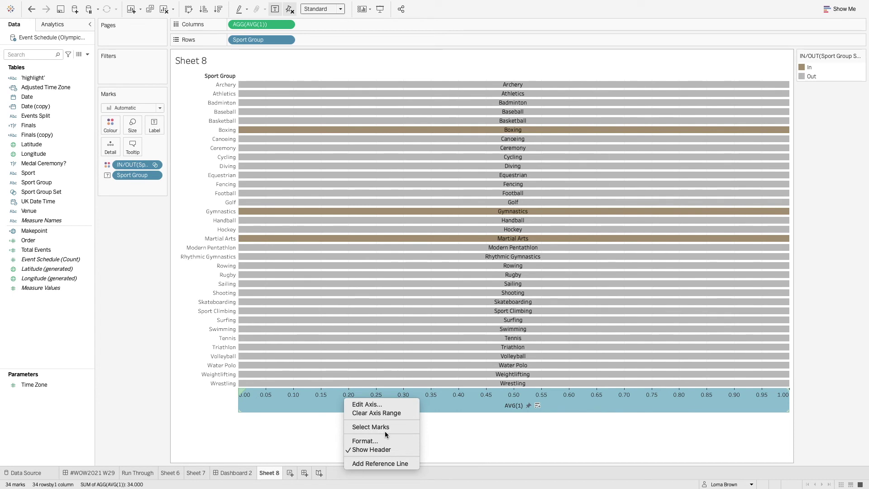
left_click(390, 450)
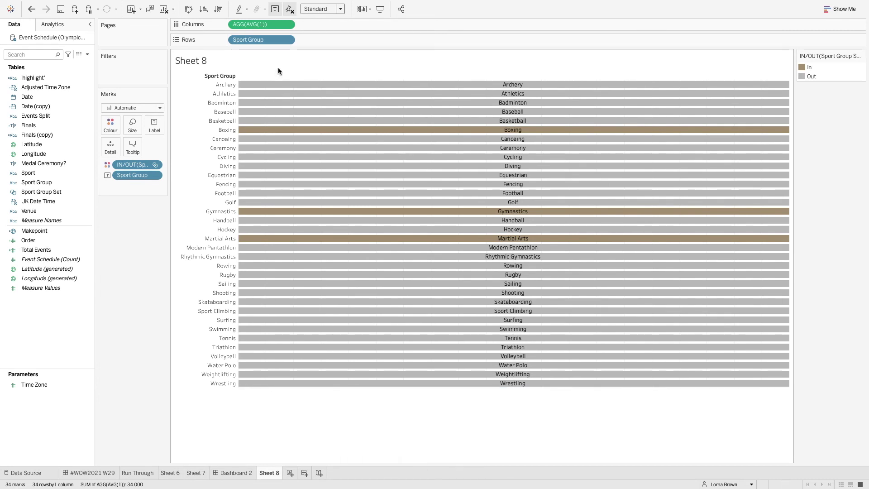
left_click(322, 9)
left_click(319, 37)
Hide the Sport Group row headers and go to Dashboard 2.
right_click(270, 40)
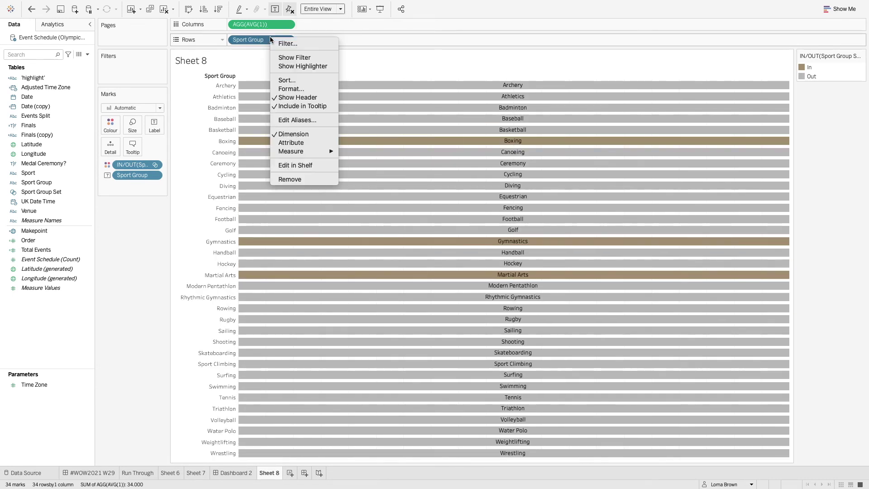
left_click(297, 98)
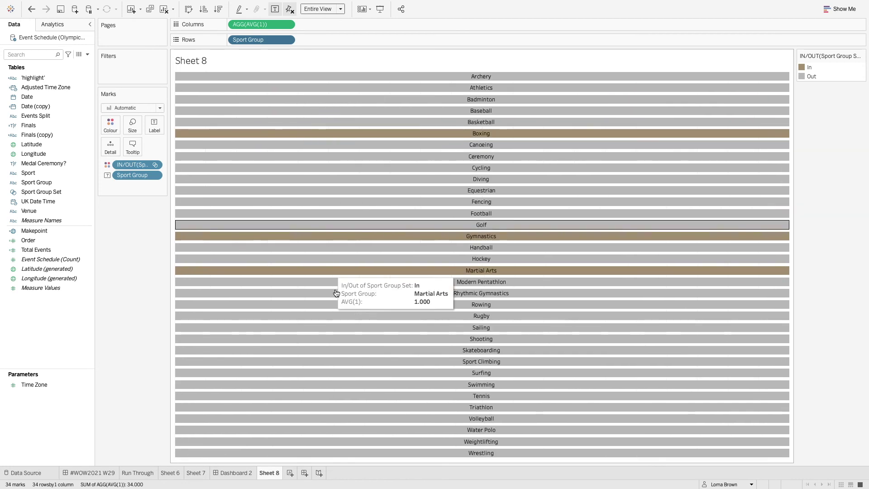
left_click(236, 473)
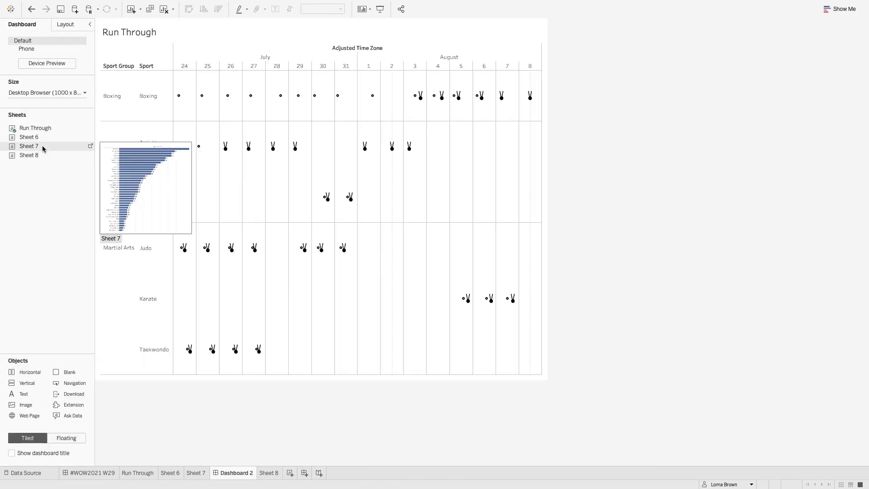
Place Sheet 8 left of the Run Through chart and give it a show/hide button.
left_click_drag(40, 154, 121, 170)
right_click(119, 35)
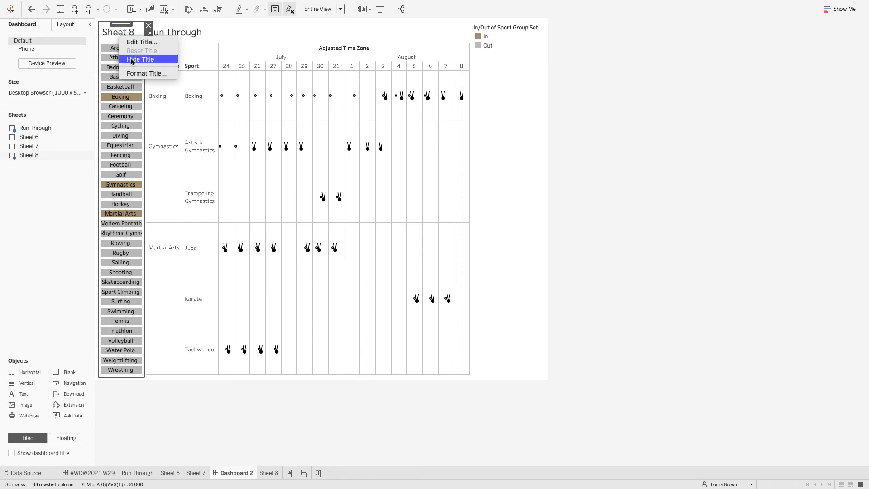
left_click(117, 32)
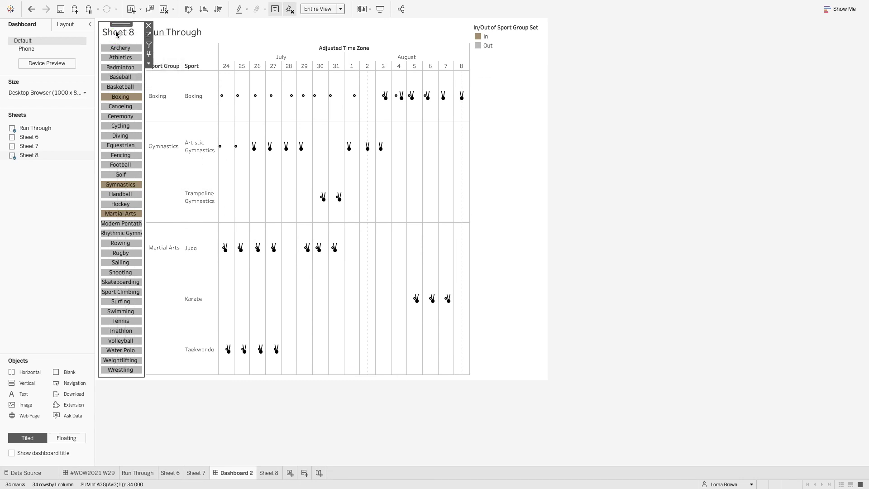
left_click(149, 64)
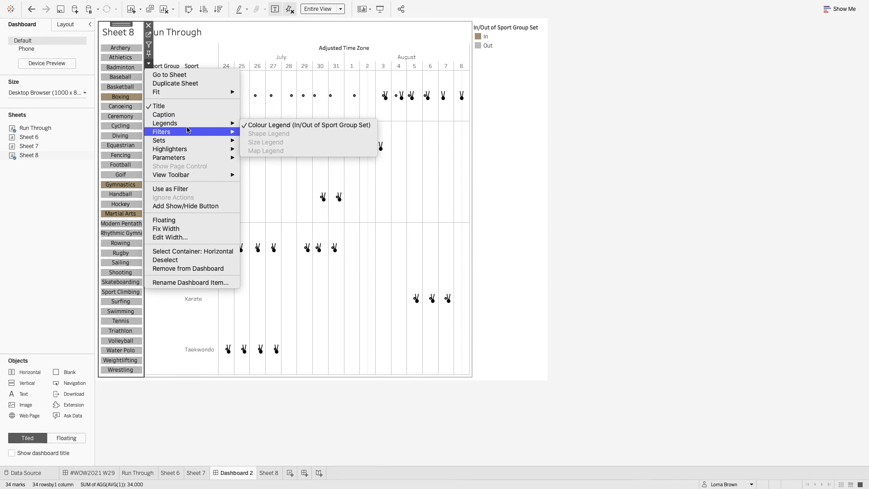
mouse_move(189, 135)
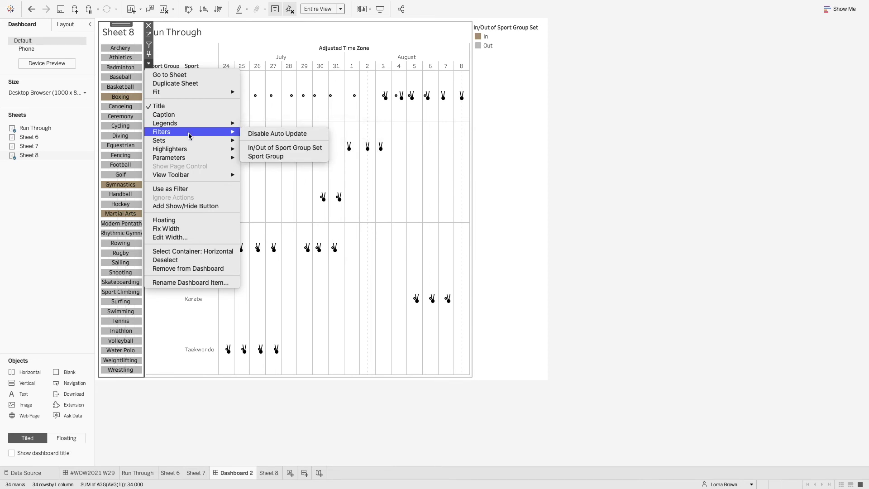
left_click(189, 206)
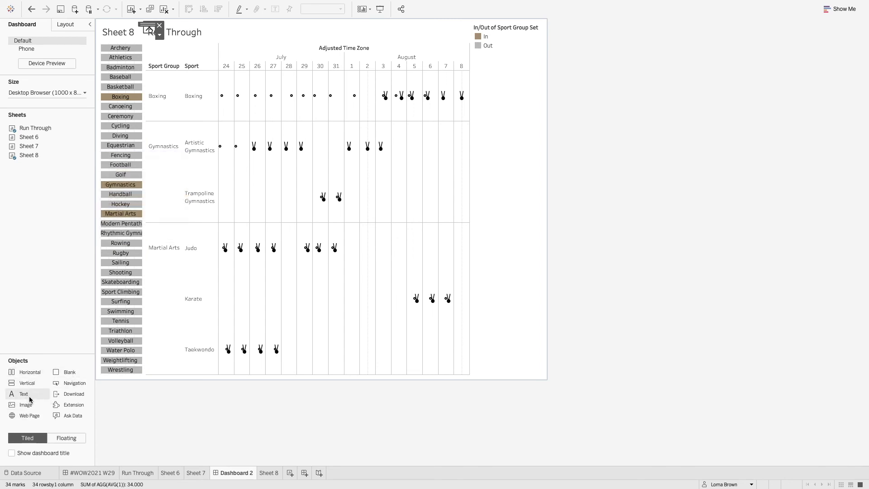
Add a thin blank strip across the top and move the show/hide button above the sport list.
left_click_drag(63, 373, 231, 29)
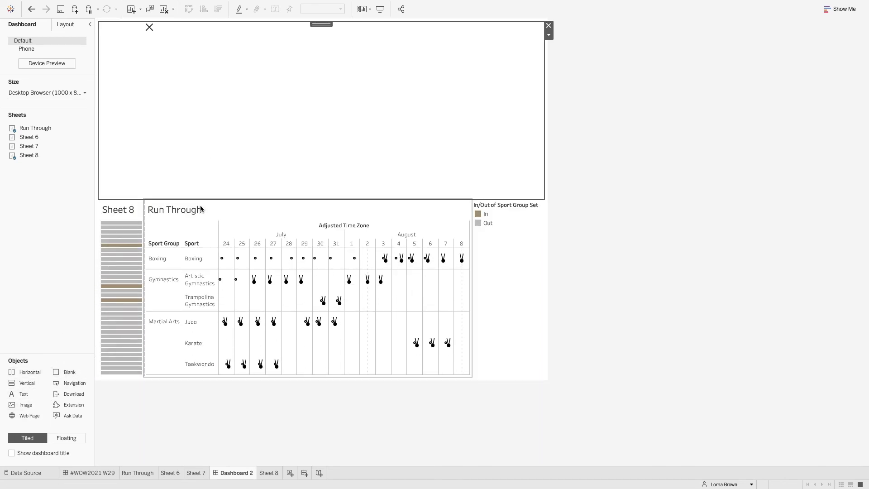
left_click_drag(202, 199, 209, 64)
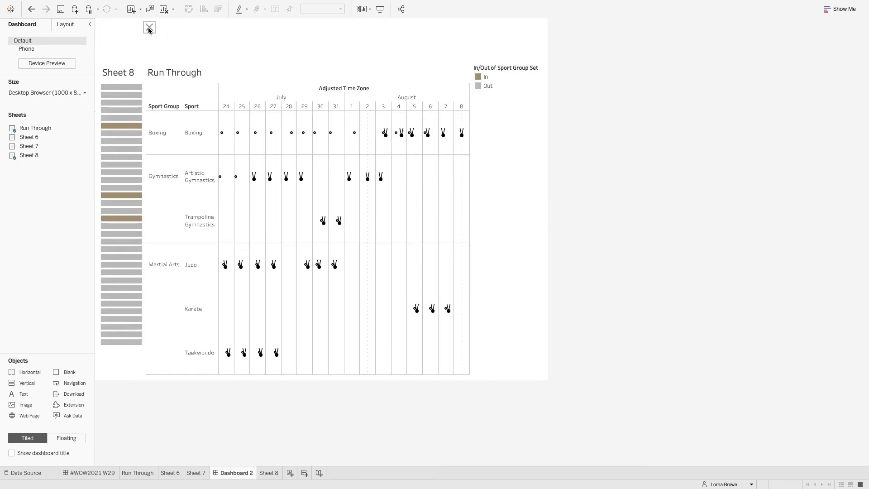
left_click_drag(150, 24, 107, 61)
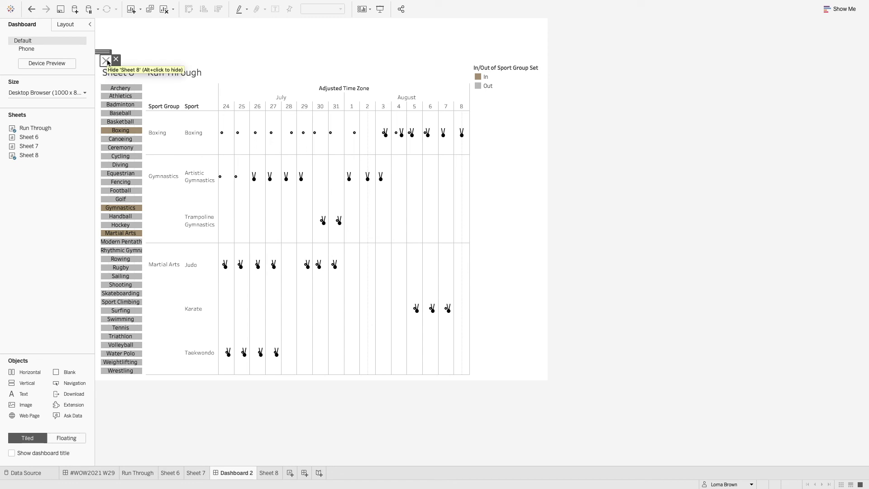
Widen the sport list panel, testing the show/hide button before and after.
left_click(107, 62)
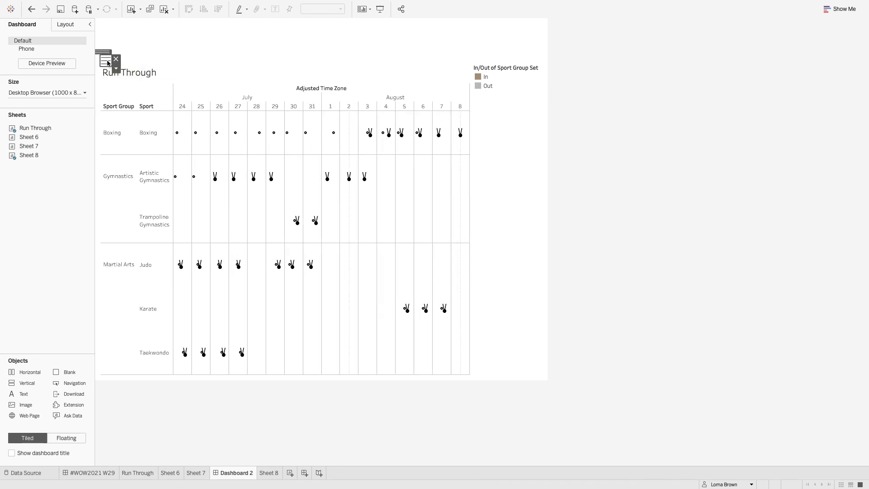
left_click(108, 62)
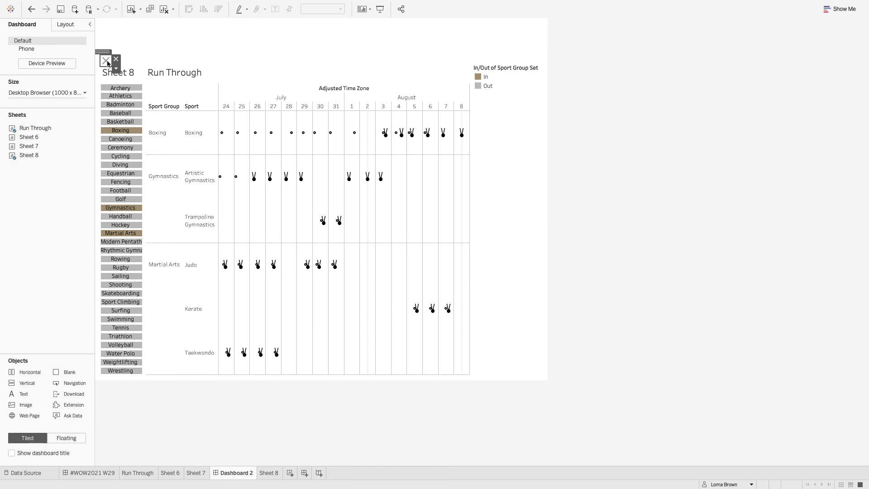
left_click_drag(144, 81, 162, 81)
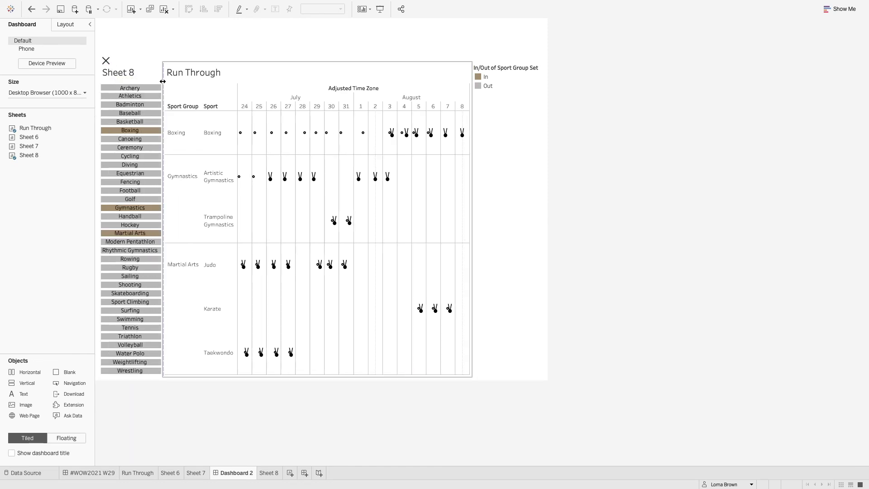
left_click(106, 61)
left_click(106, 61)
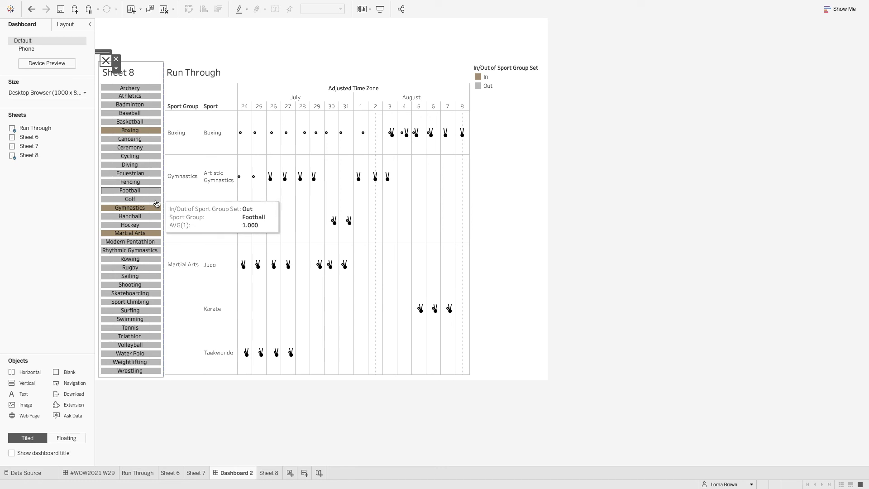
left_click(170, 202)
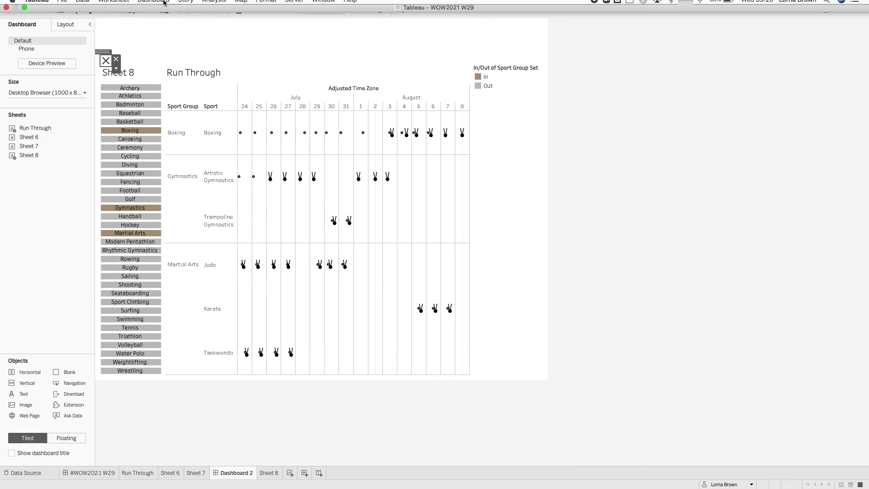
Start a new Change Set Values action from the Dashboard Actions list.
left_click(152, 5)
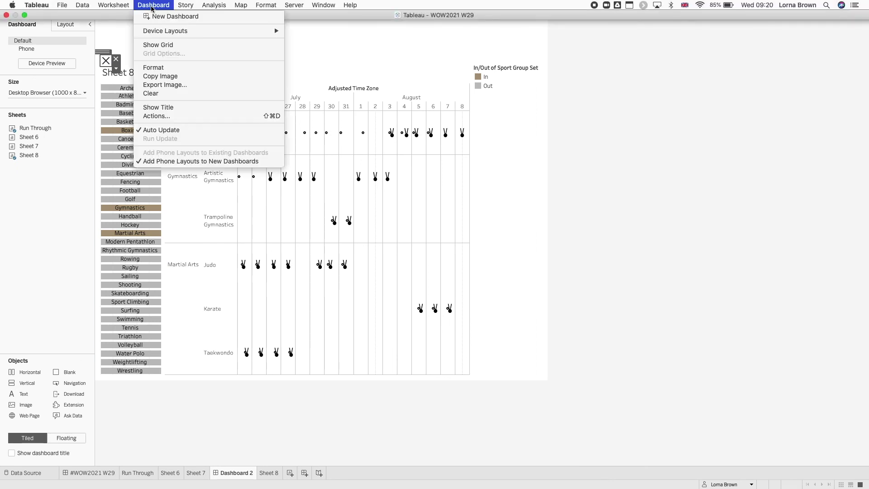
left_click(171, 115)
left_click(340, 299)
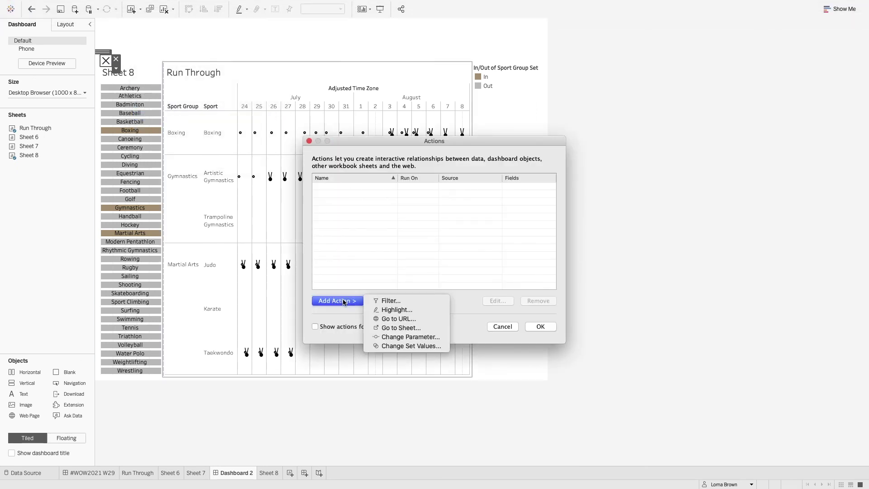
left_click(390, 346)
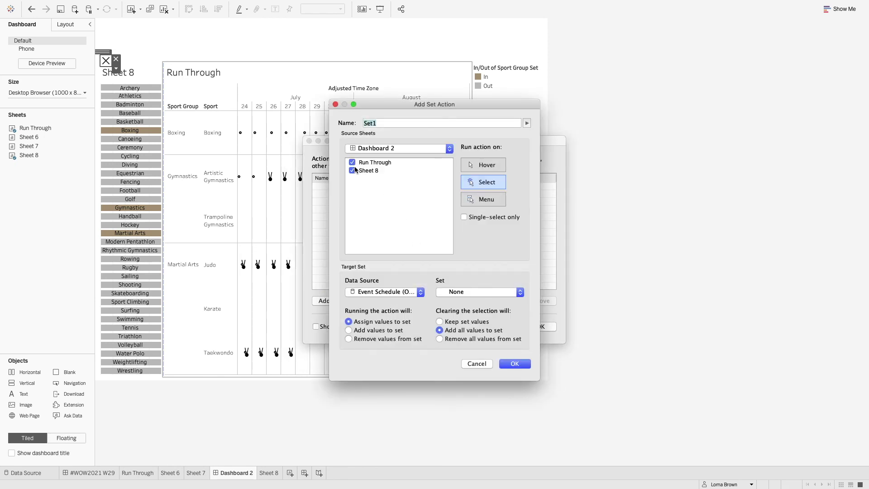
Target Sport Group Set, run on Menu without Run Through, add values, then cancel the draft.
left_click(353, 163)
left_click(483, 292)
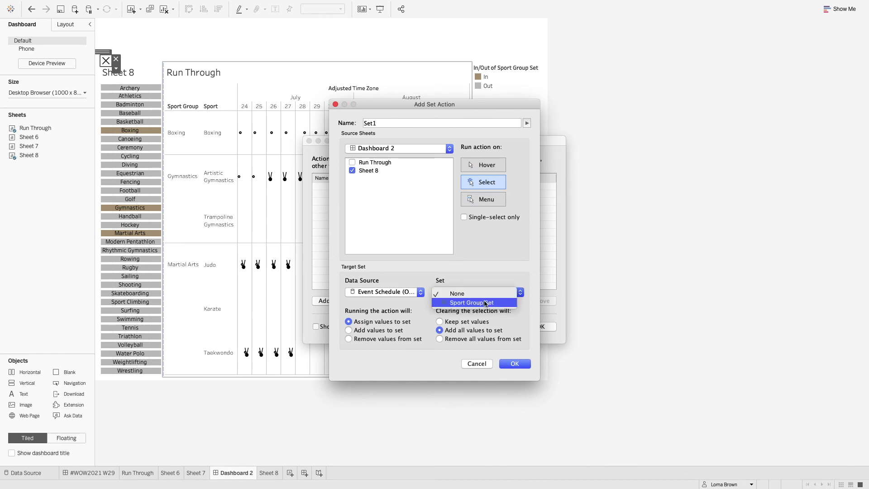
left_click(481, 302)
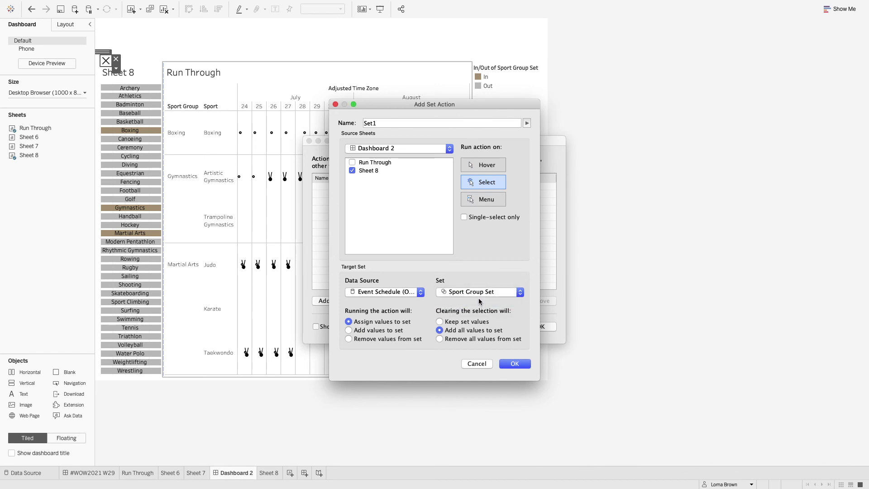
left_click(496, 203)
left_click(349, 330)
left_click(477, 364)
Close the actions list unsaved and switch to the #WOW2021 W29 dashboard.
left_click(500, 326)
left_click(104, 473)
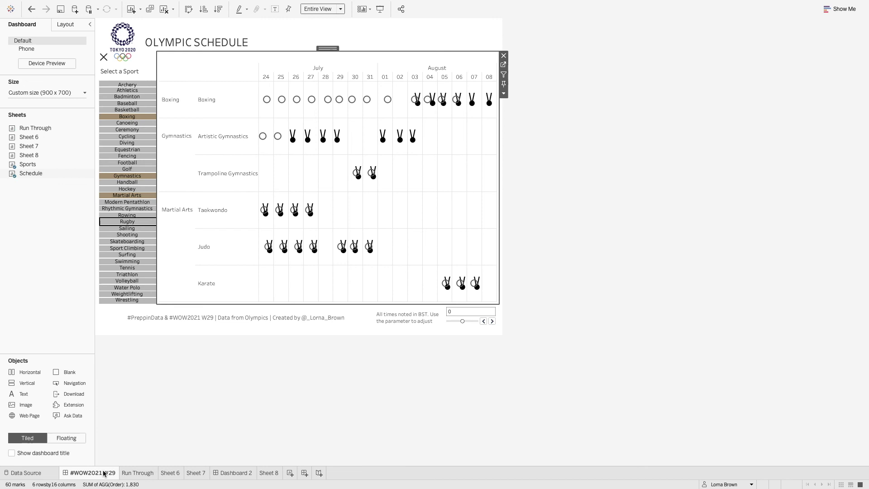
left_click(195, 426)
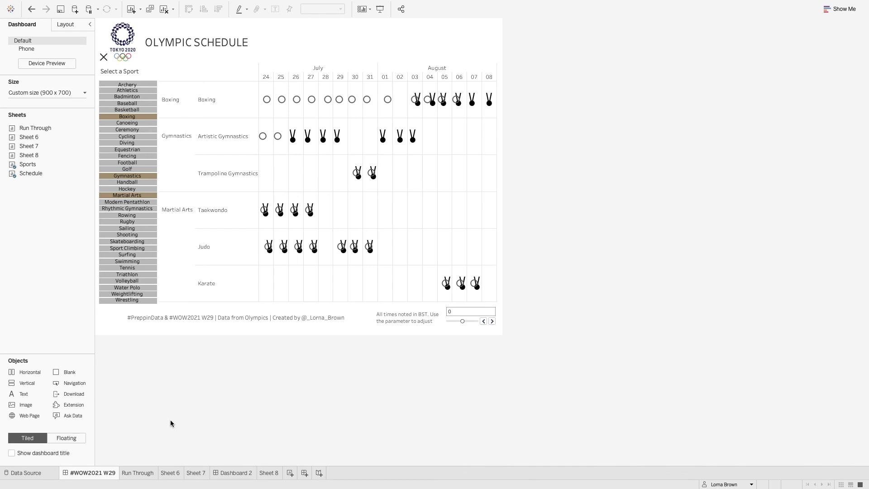
Check the Tokyo 2020 logo's image URL in Edit Image, closing without changes.
left_click(126, 43)
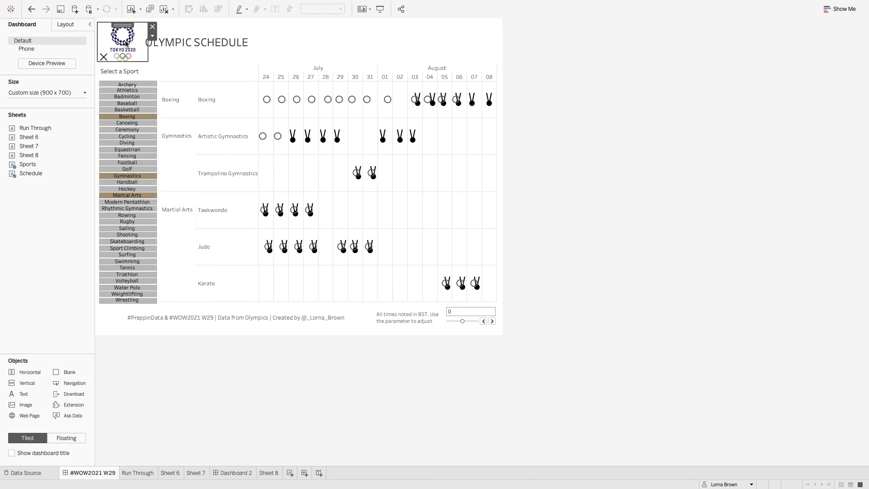
left_click(152, 36)
left_click(166, 44)
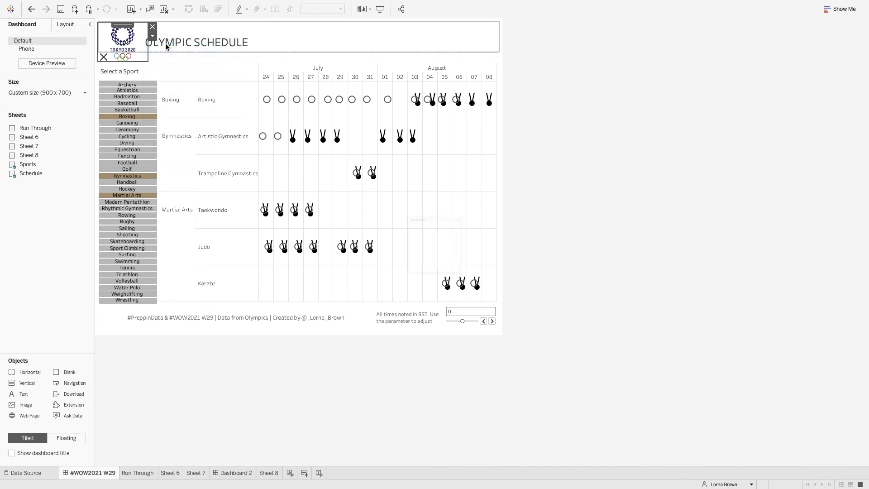
left_click(404, 200)
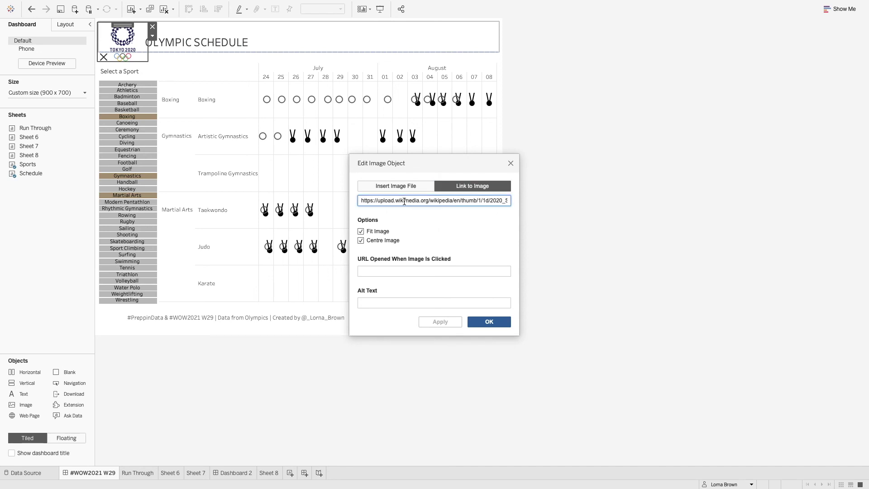
left_click(512, 162)
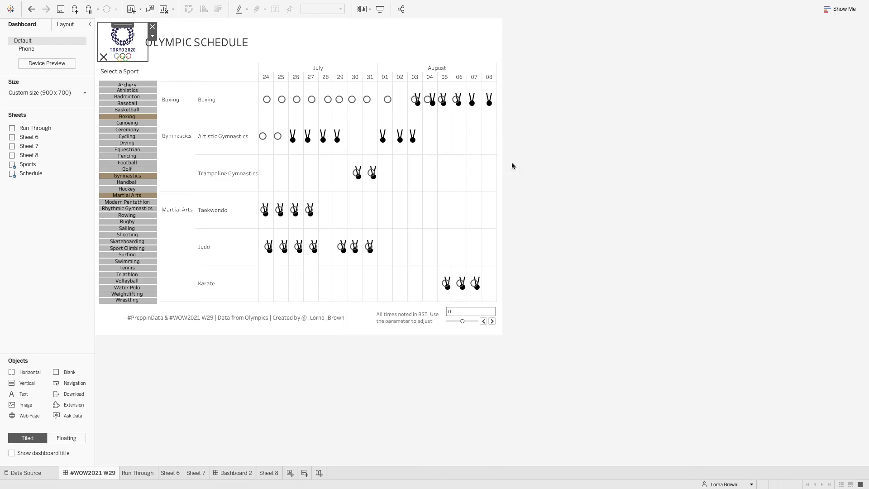